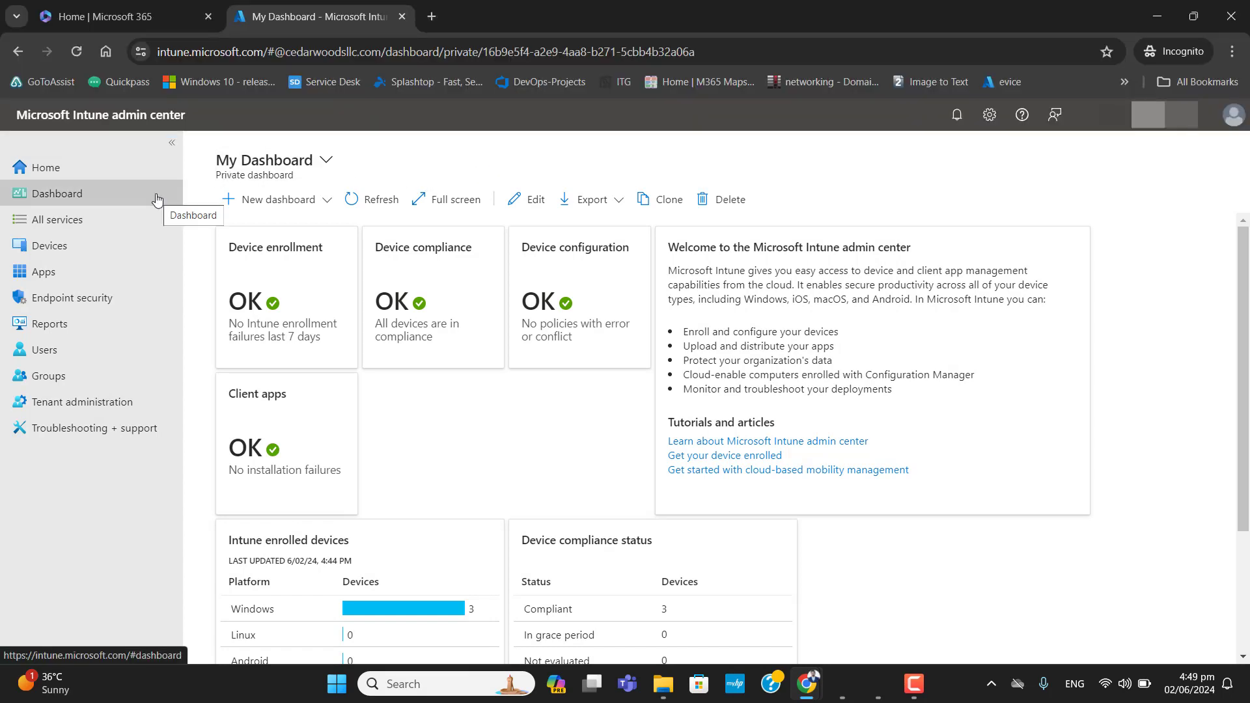
- Start a new device configuration policy for the Windows 10 and later platform
{"action": "left_click", "coordinate": [58, 248]}
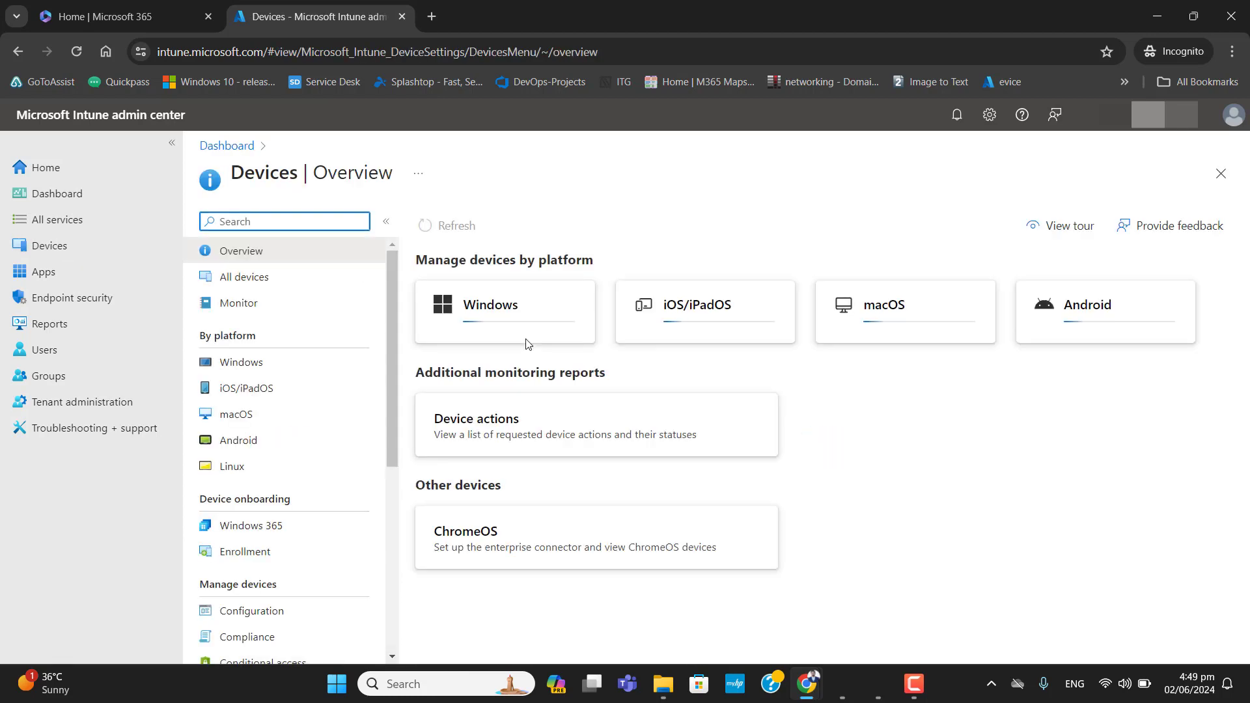
{"action": "left_click", "coordinate": [264, 610]}
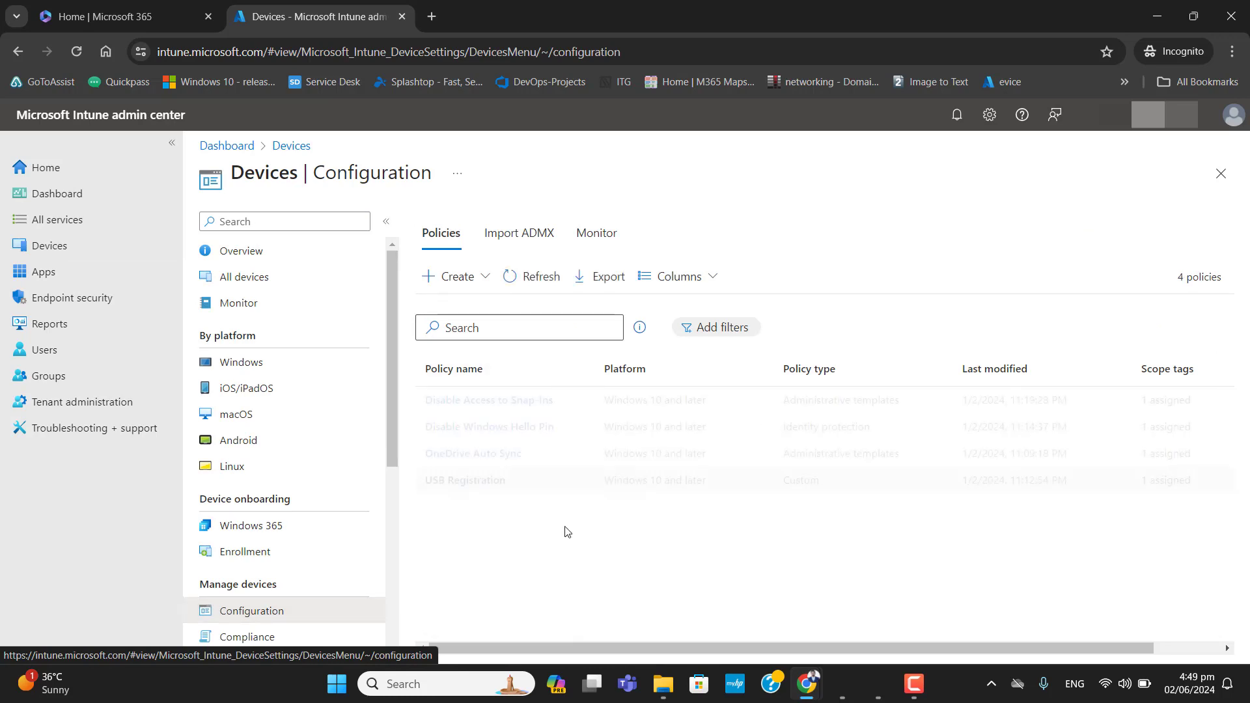
{"action": "left_click", "coordinate": [460, 277]}
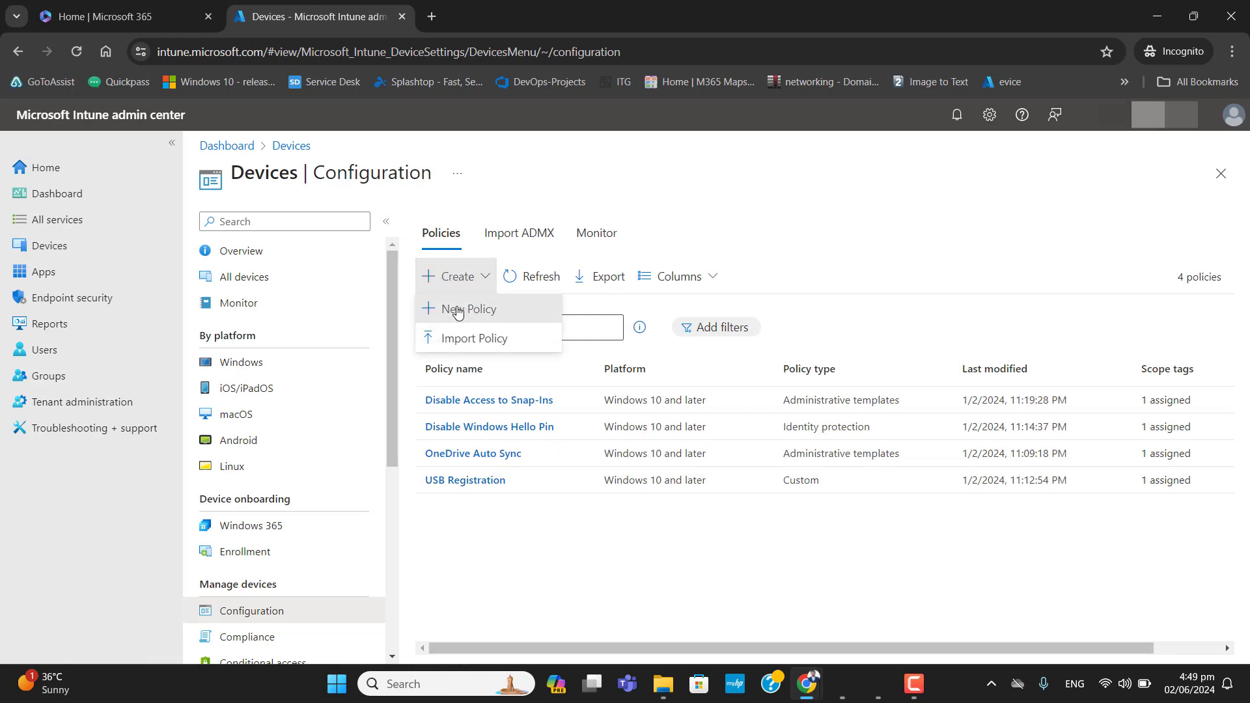
{"action": "left_click", "coordinate": [458, 310]}
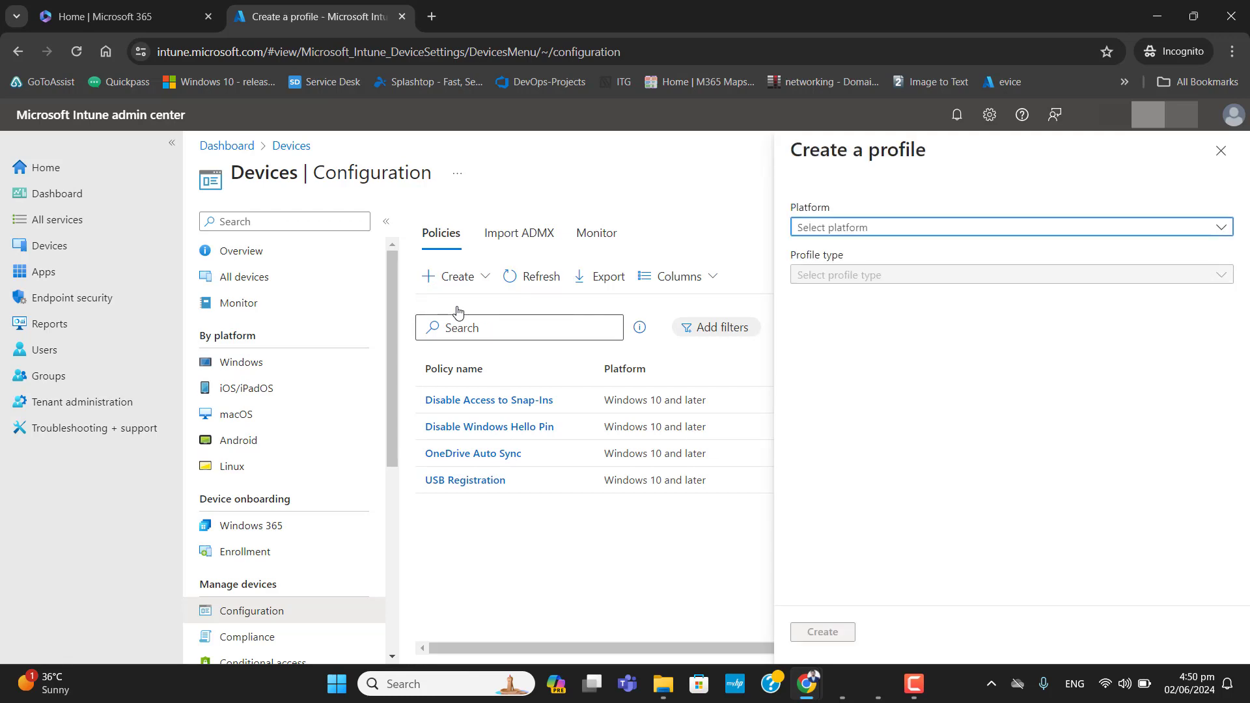
{"action": "left_click", "coordinate": [835, 229]}
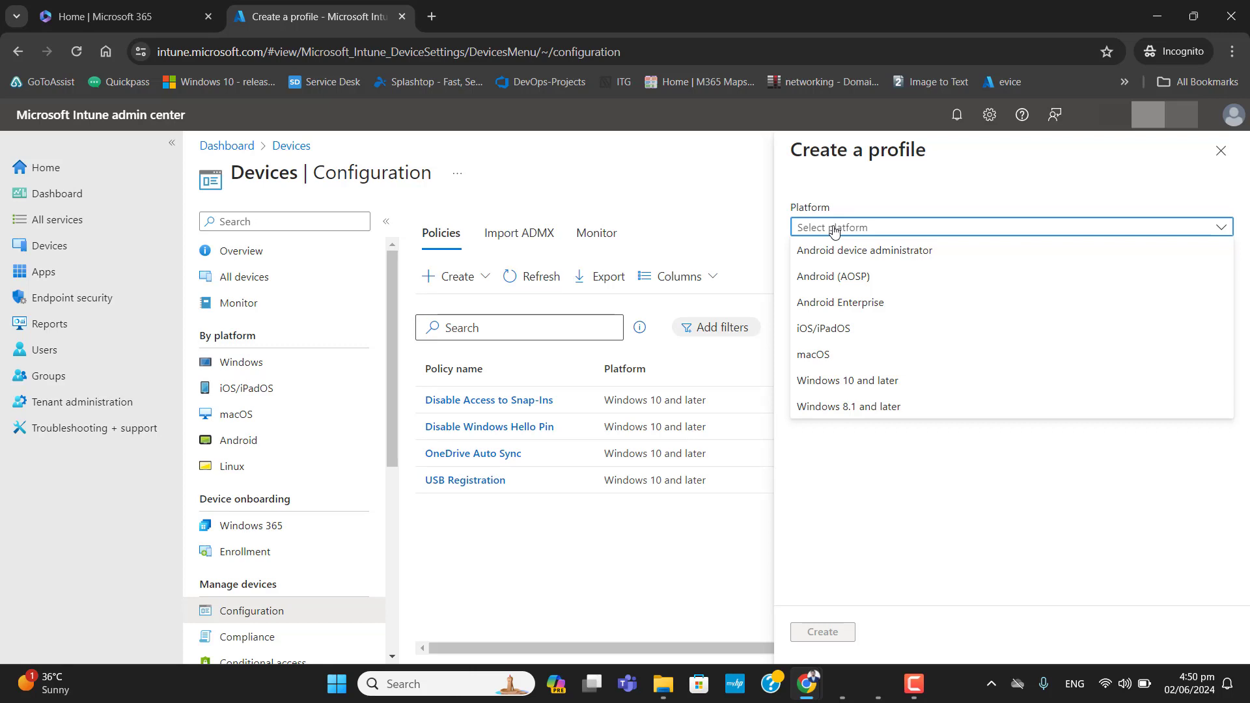
{"action": "left_click", "coordinate": [860, 379]}
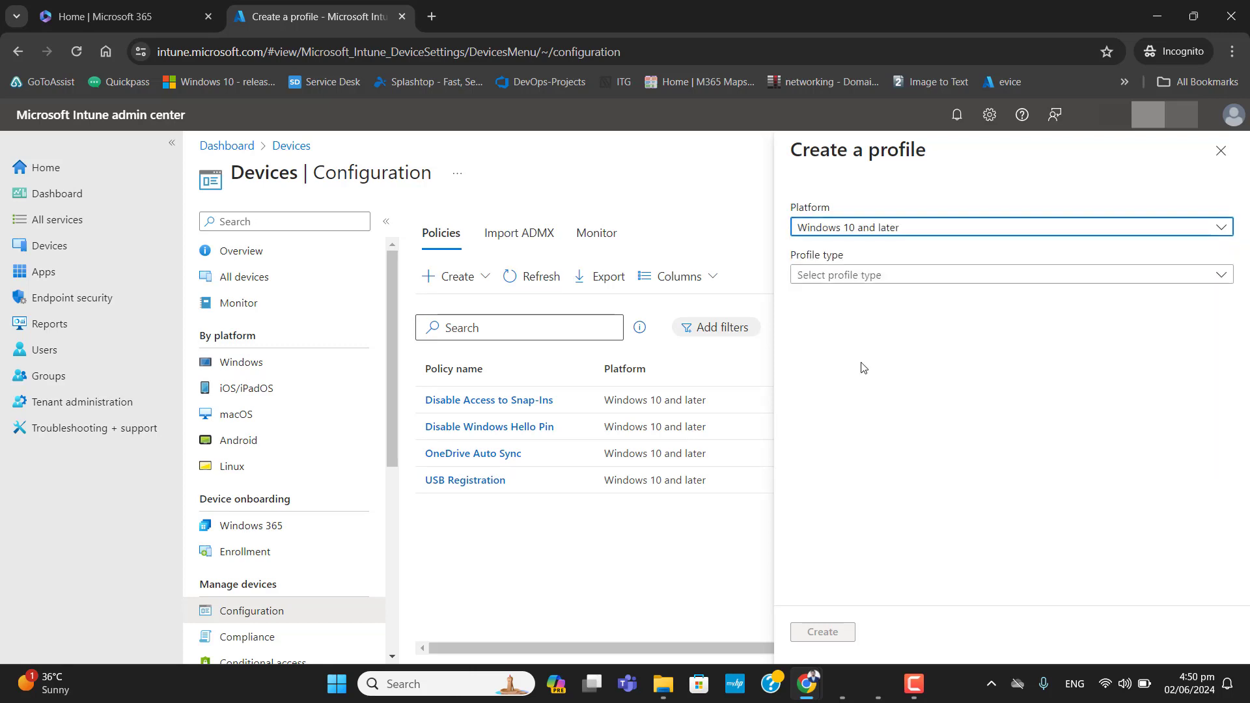
{"action": "left_click", "coordinate": [891, 276]}
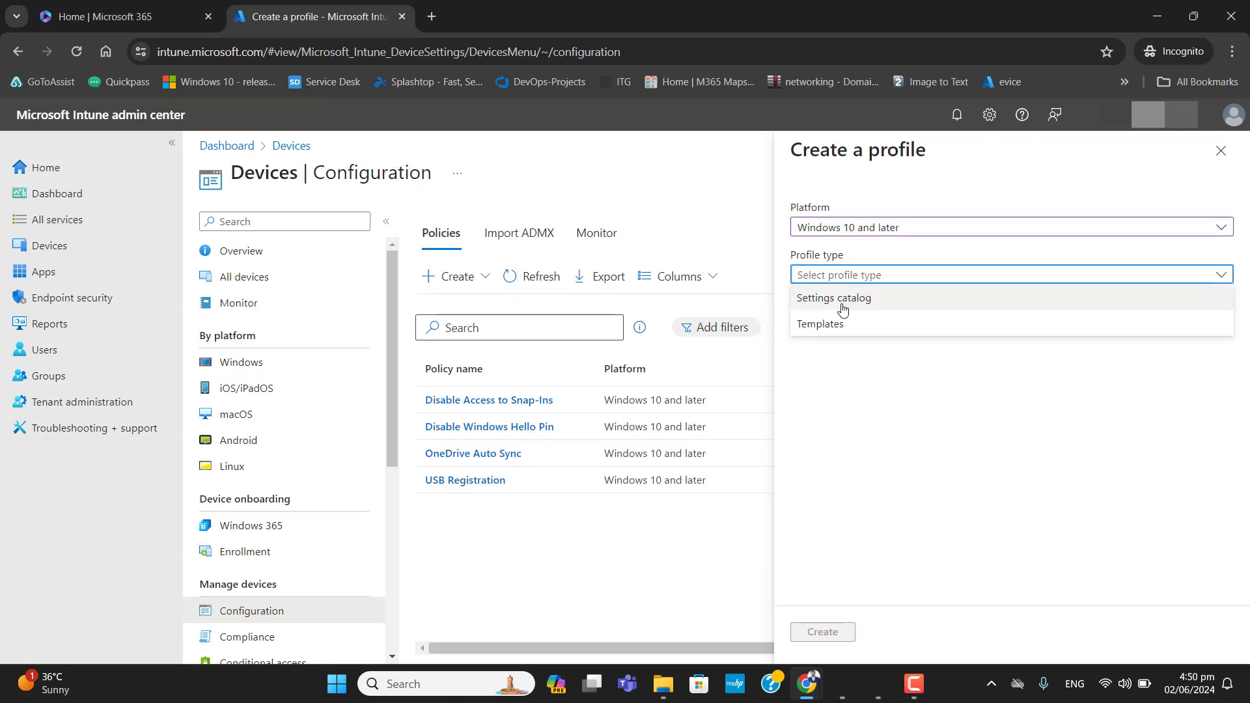
{"action": "left_click", "coordinate": [825, 336]}
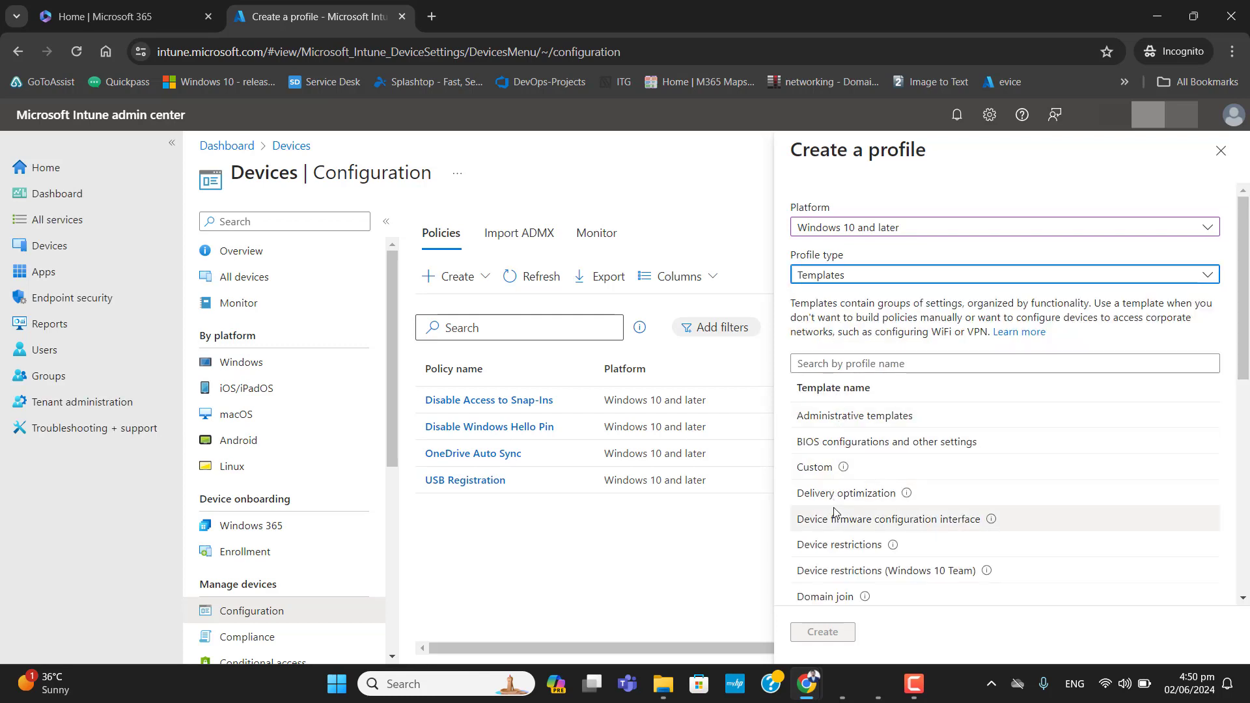
{"action": "left_click_drag", "start_coordinate": [1244, 350], "coordinate": [1245, 586]}
{"action": "scroll", "coordinate": [1143, 363], "scroll_direction": "up", "scroll_amount": 10}
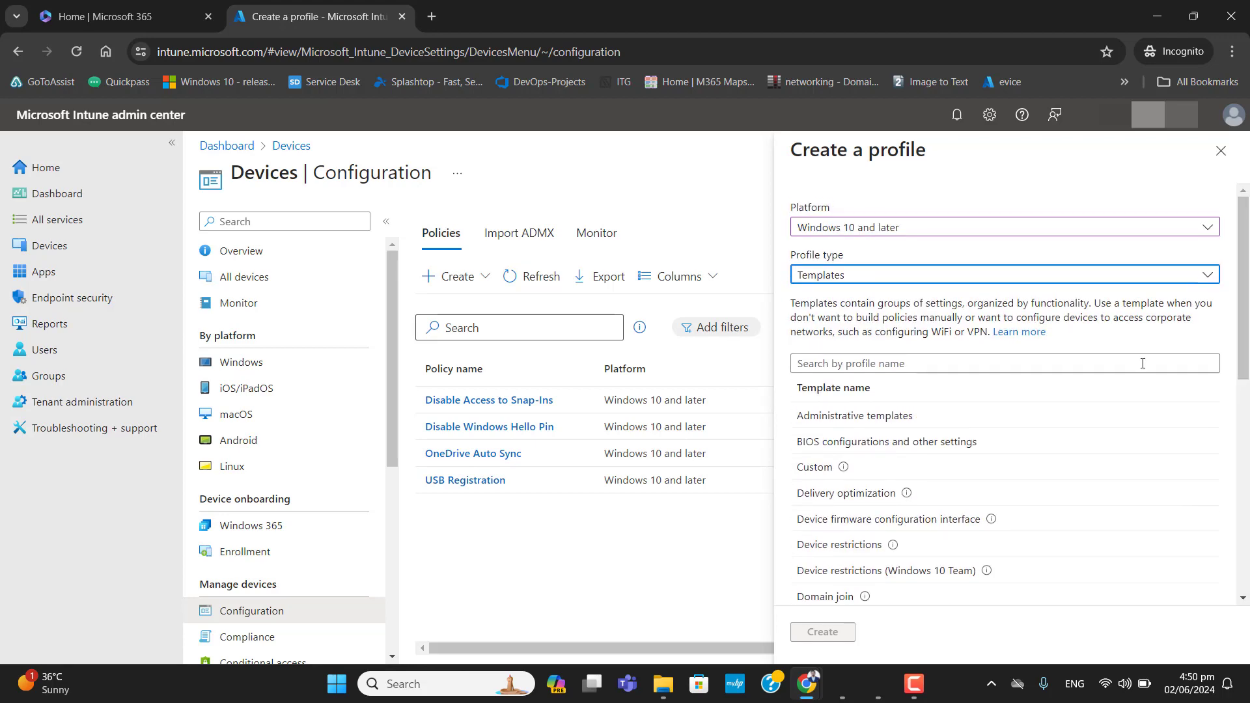
- Choose the Settings catalog profile type and create the profile
{"action": "left_click", "coordinate": [958, 279]}
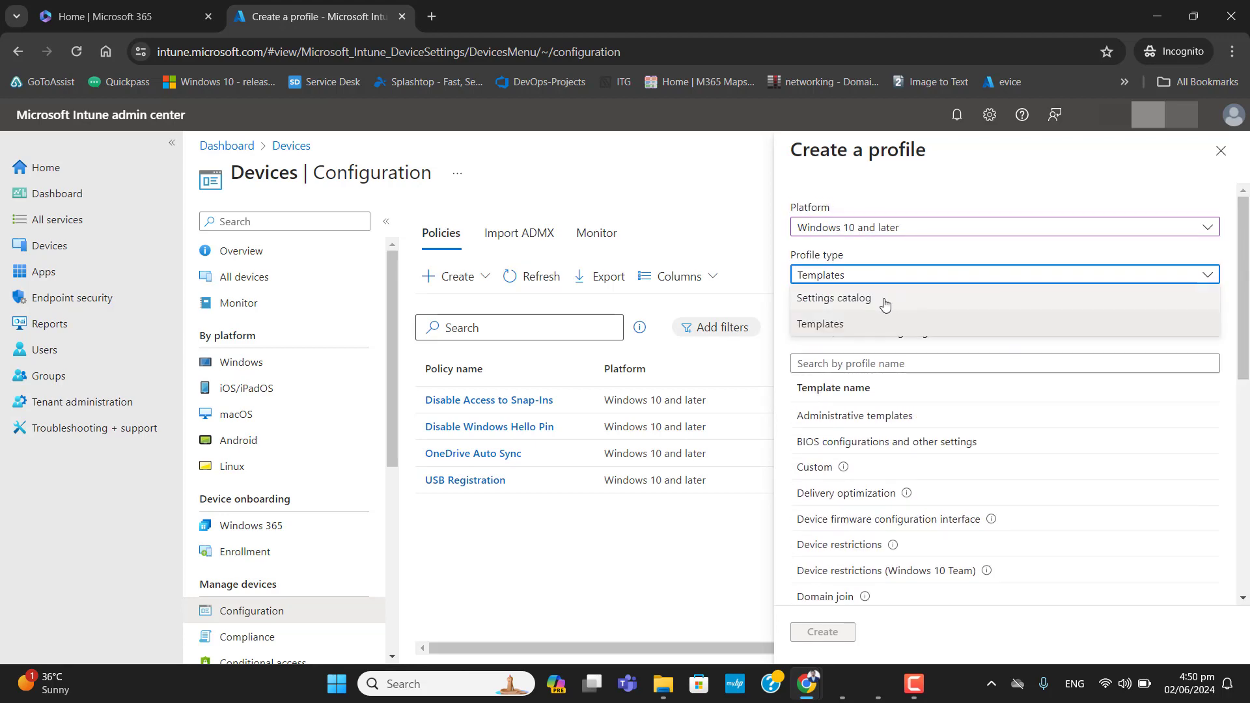
{"action": "left_click", "coordinate": [885, 304]}
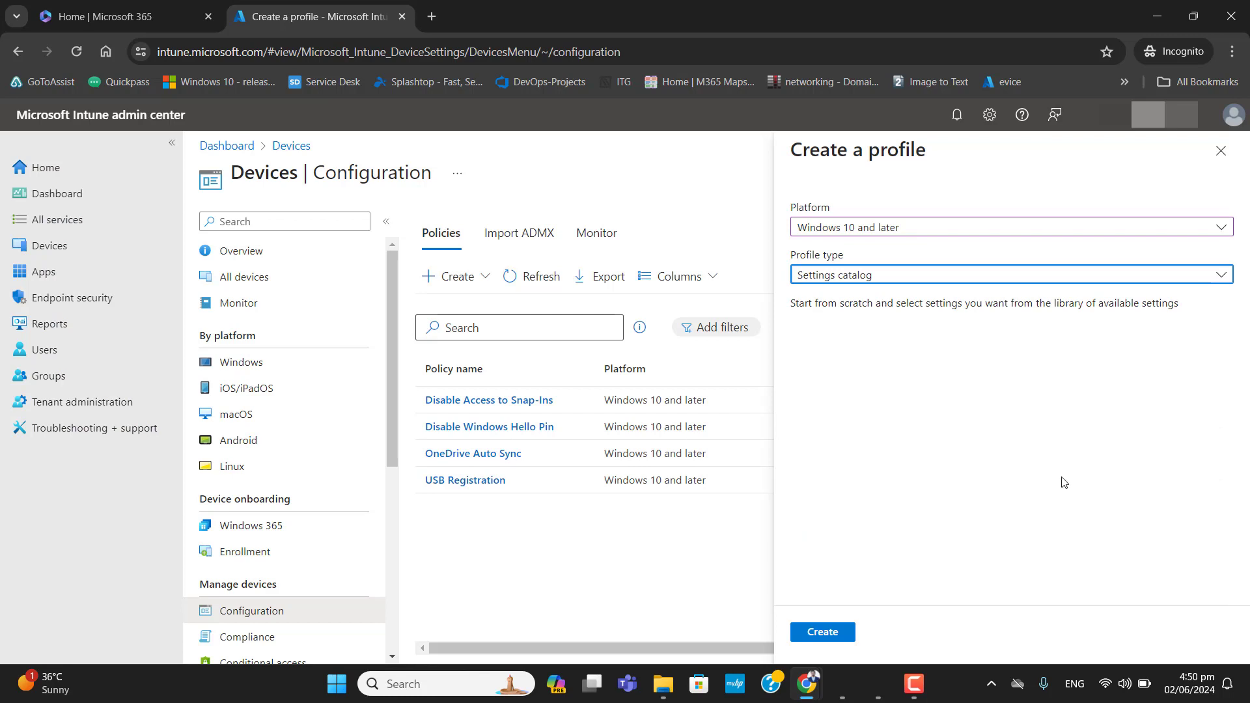
{"action": "left_click", "coordinate": [839, 635]}
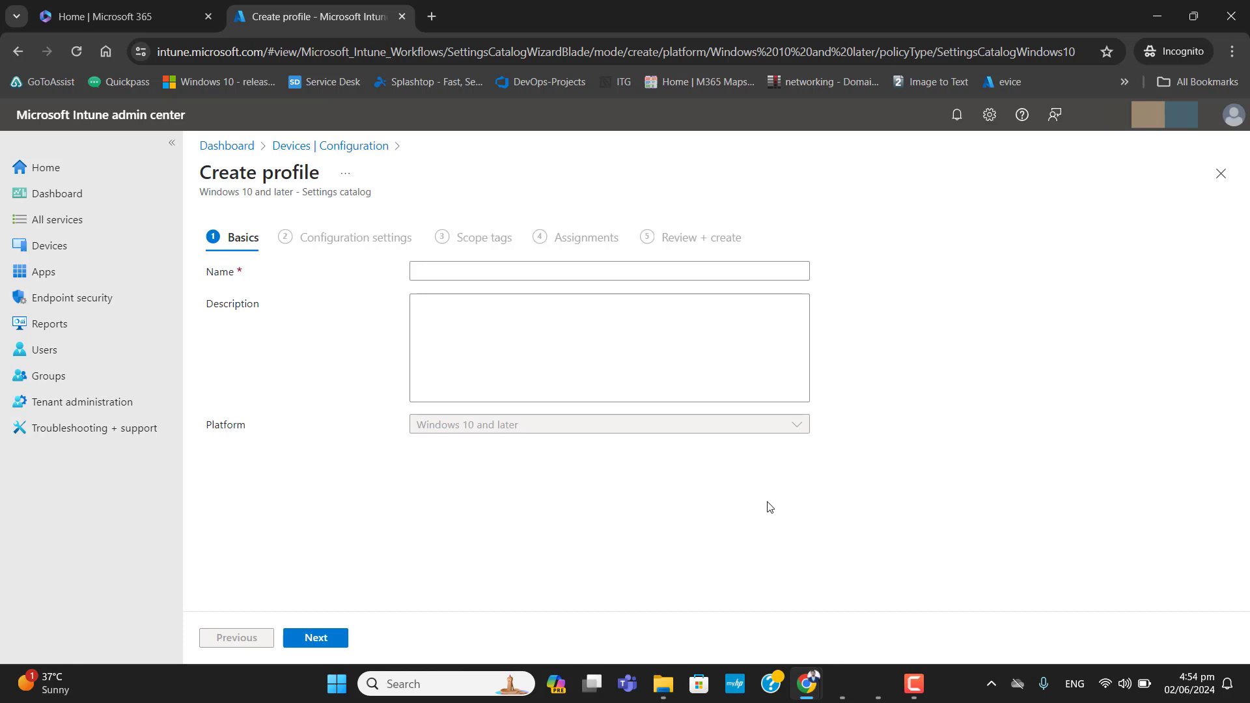
- Name the profile 'Computer start page.', describe it as 'Start page for Microsoft Edge and Google Chrome', and continue
{"action": "left_click", "coordinate": [510, 275]}
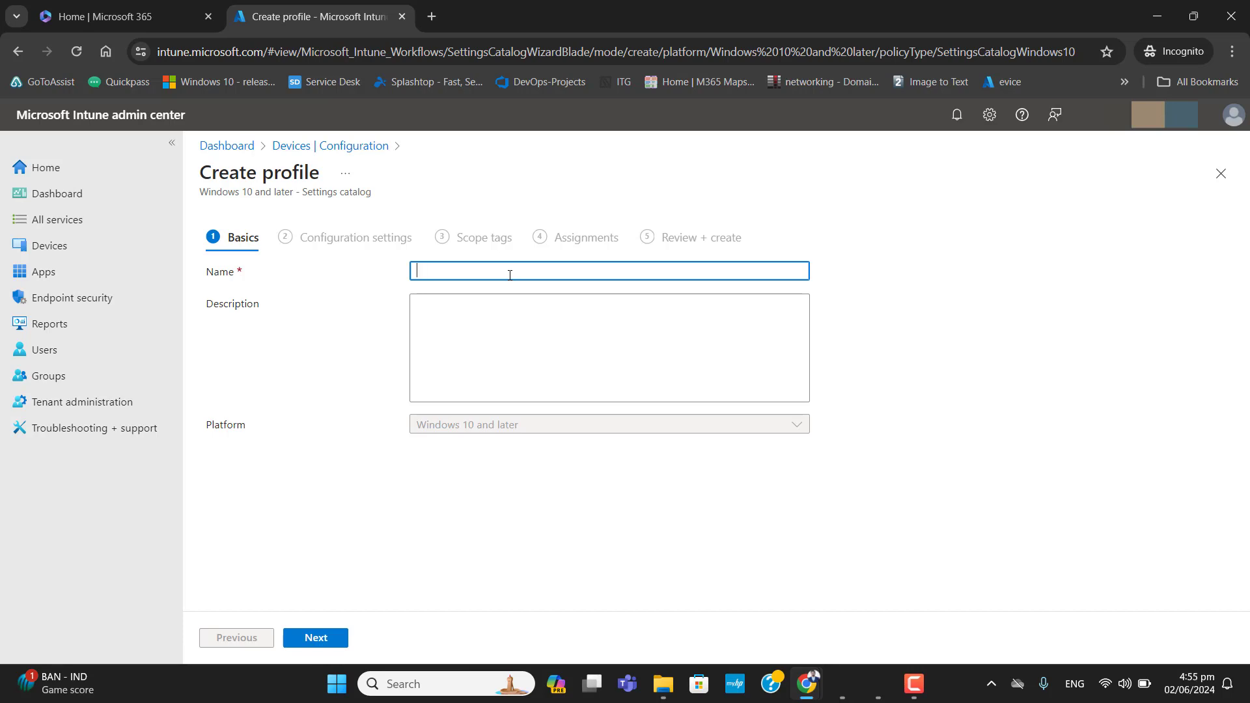
{"action": "type", "text": "Computer st"}
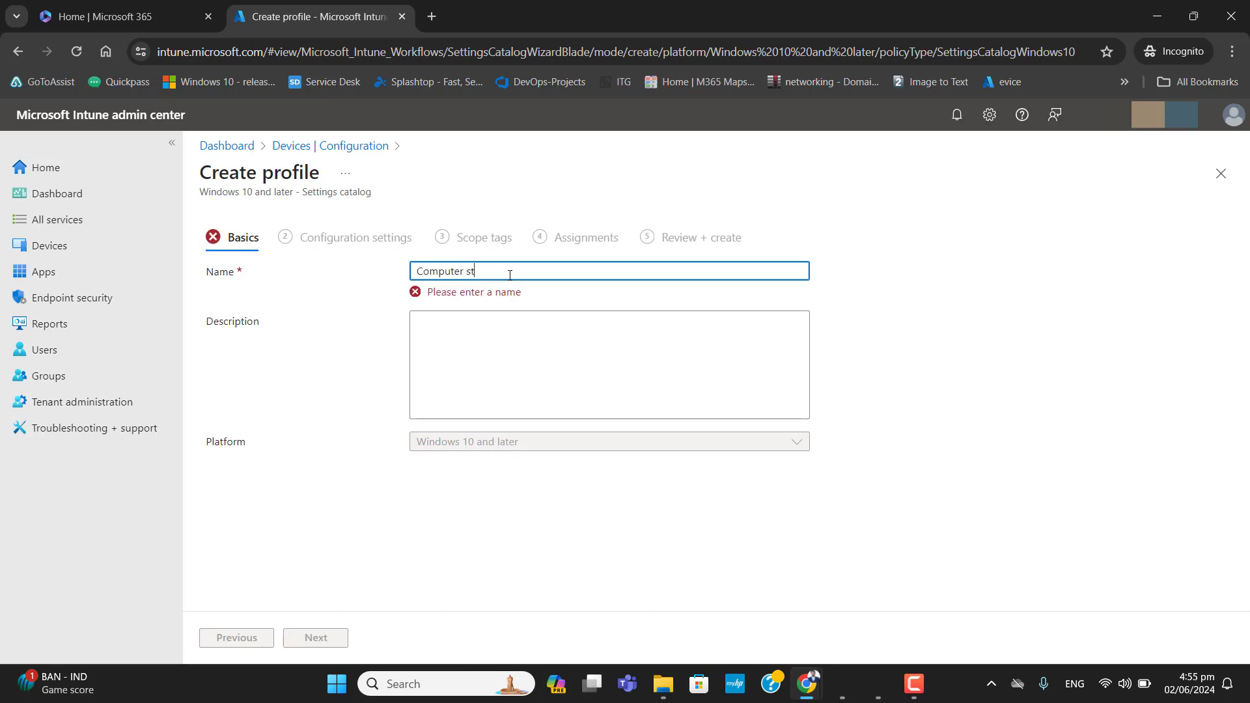
{"action": "type", "text": "art page."}
{"action": "key", "text": "Tab"}
{"action": "type", "text": "Sta"}
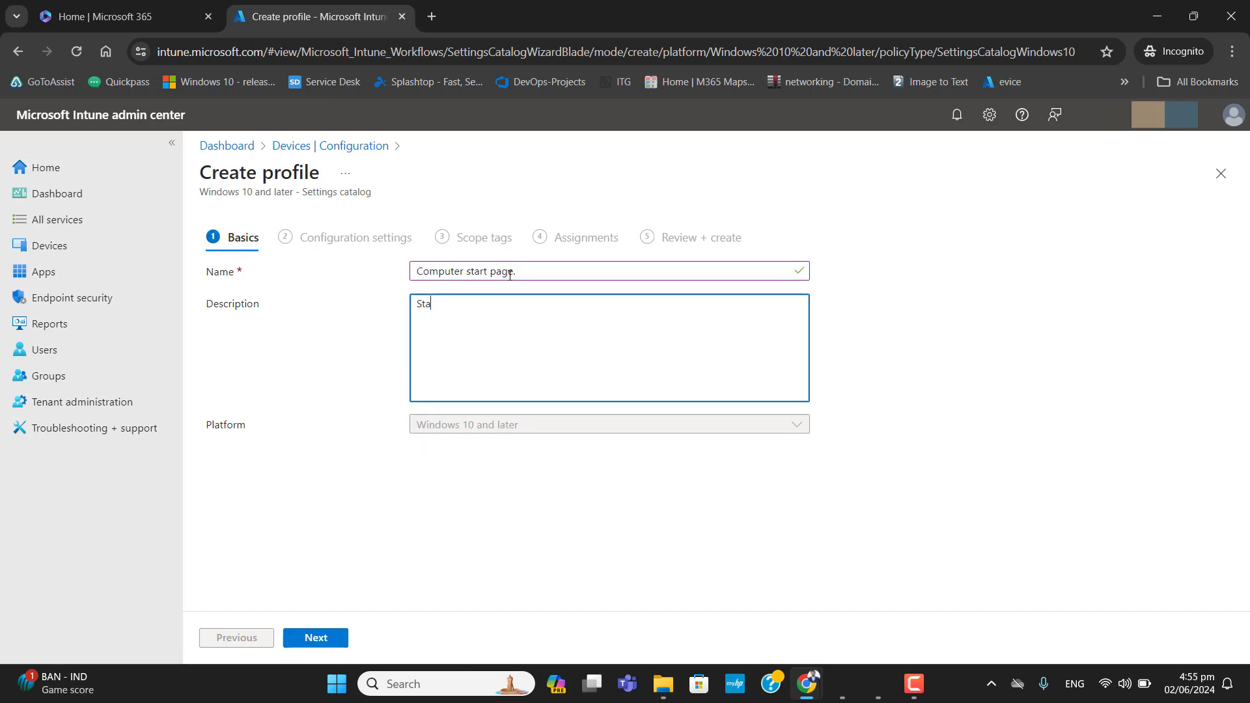
{"action": "type", "text": "rt page for Microsofott Edge and "}
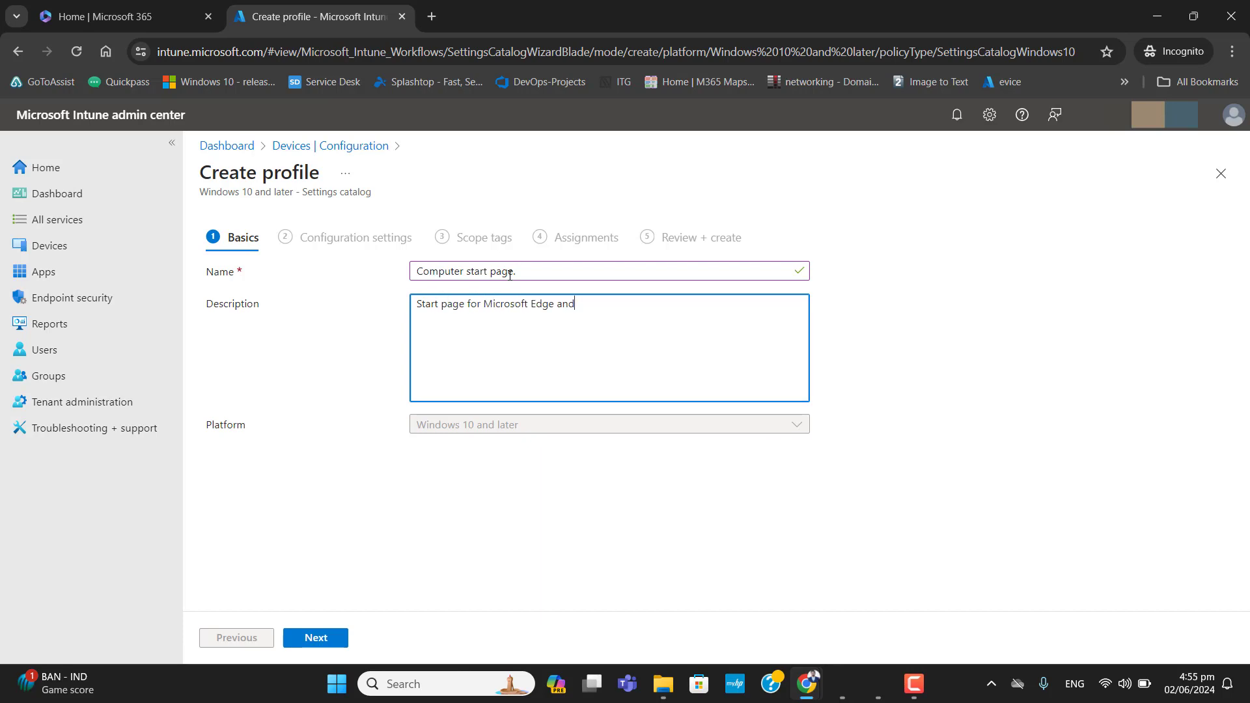
{"action": "type", "text": "Google Chrome"}
{"action": "left_click", "coordinate": [317, 640]}
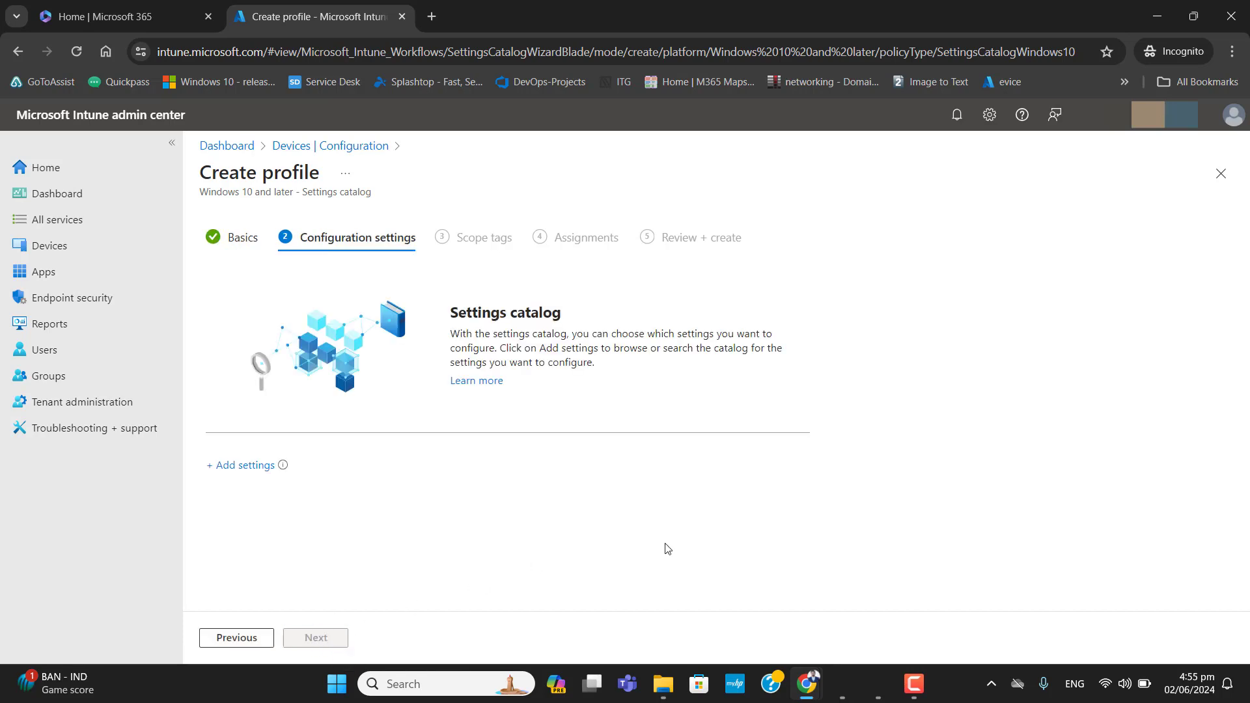
- Open the settings picker and search the catalog for edge and Chrome settings
{"action": "left_click", "coordinate": [253, 465]}
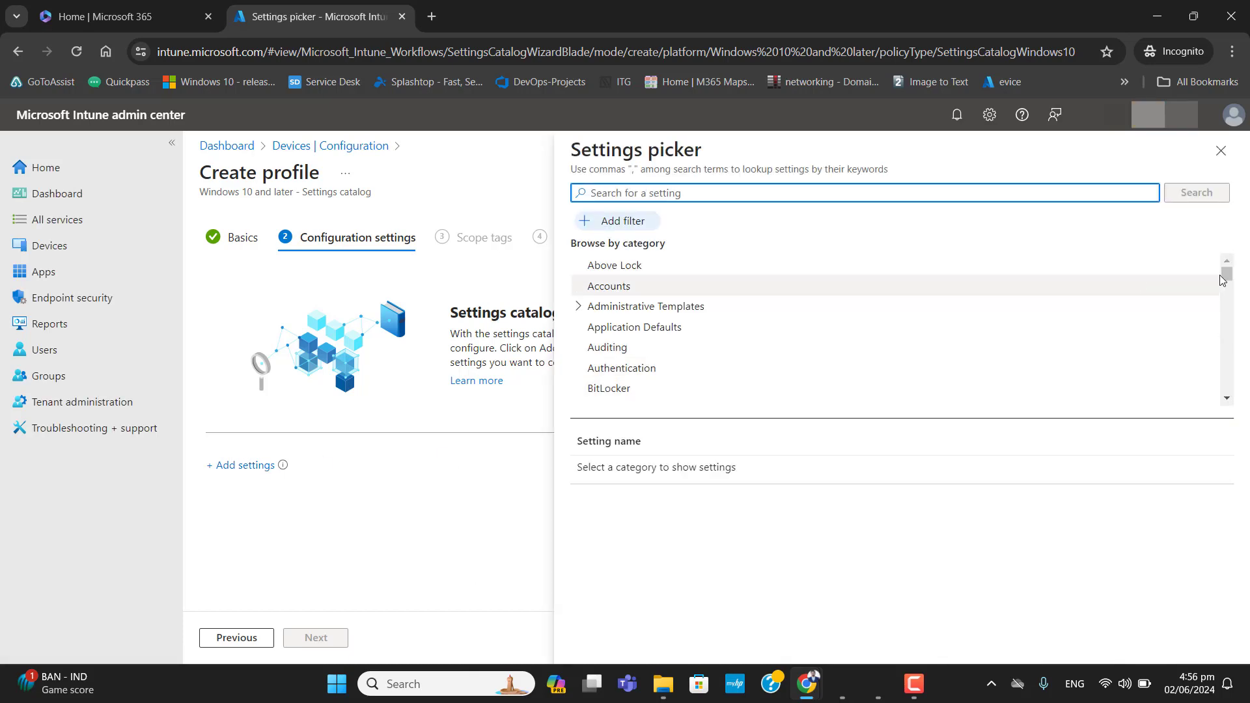
{"action": "scroll", "coordinate": [1224, 300], "scroll_direction": "down", "scroll_amount": 3}
{"action": "left_click_drag", "start_coordinate": [1224, 300], "coordinate": [1229, 159]}
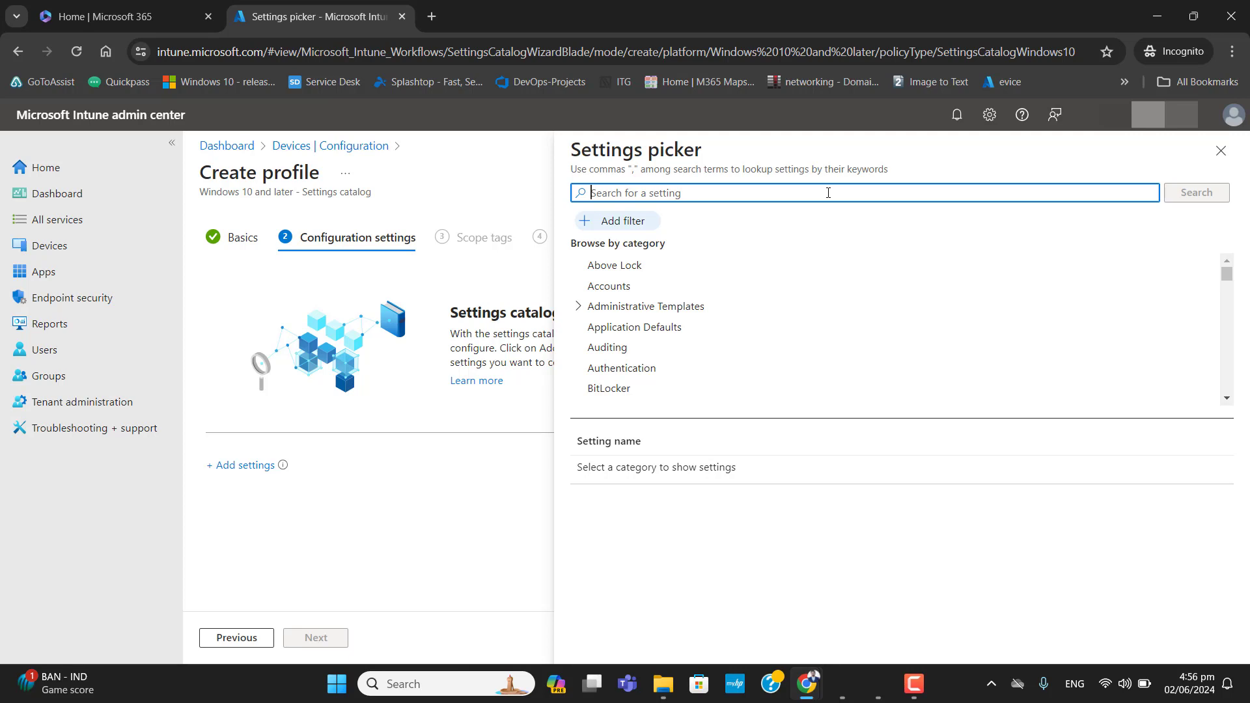
{"action": "type", "text": "edge"}
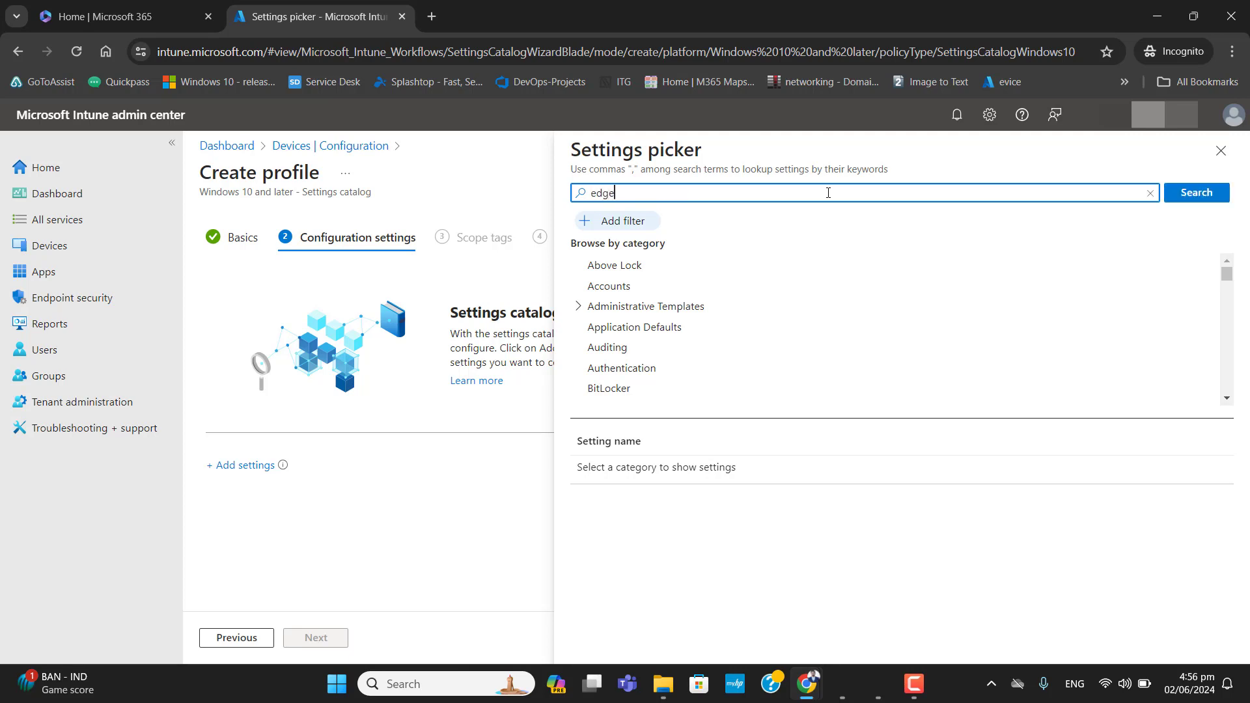
{"action": "key", "text": "Return"}
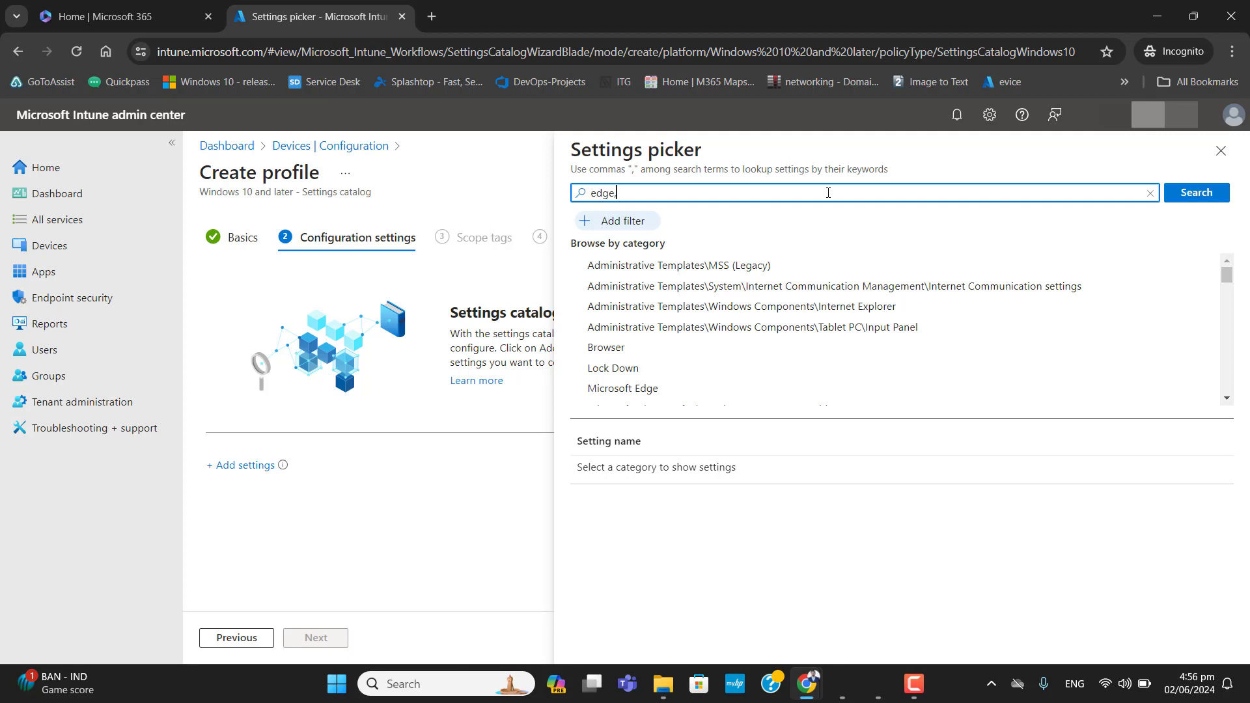
{"action": "type", "text": "Chrome"}
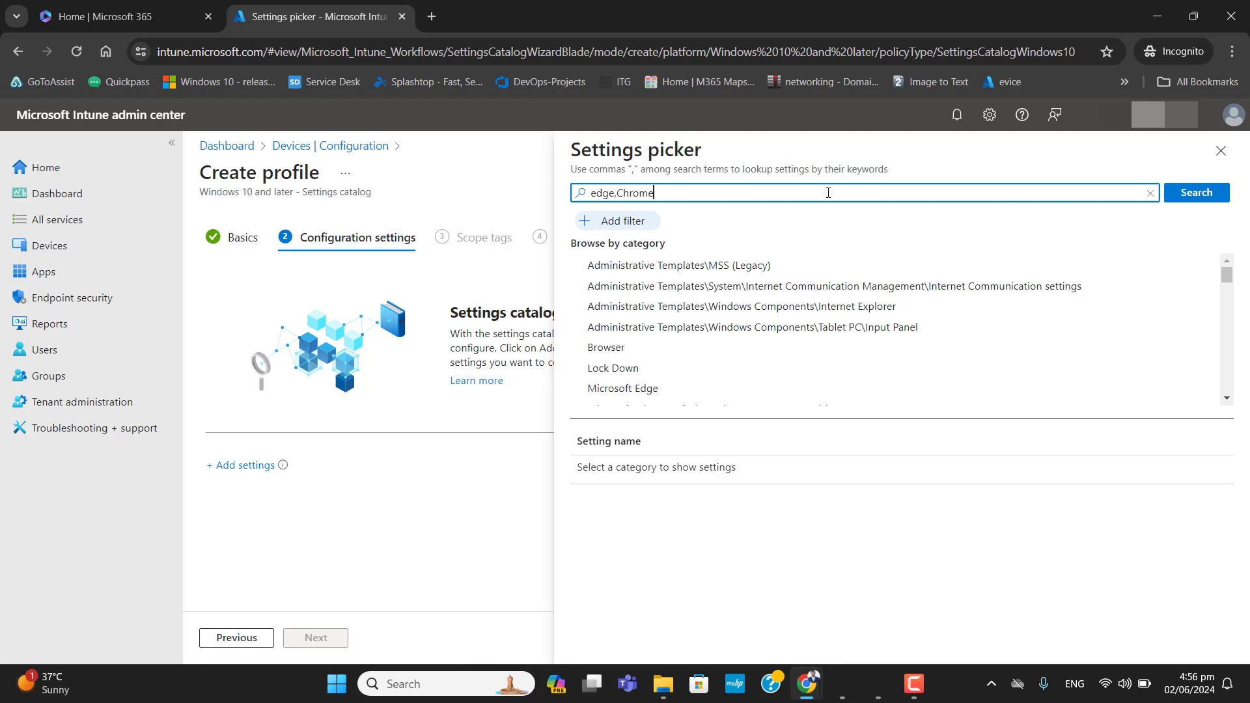
{"action": "key", "text": "Return"}
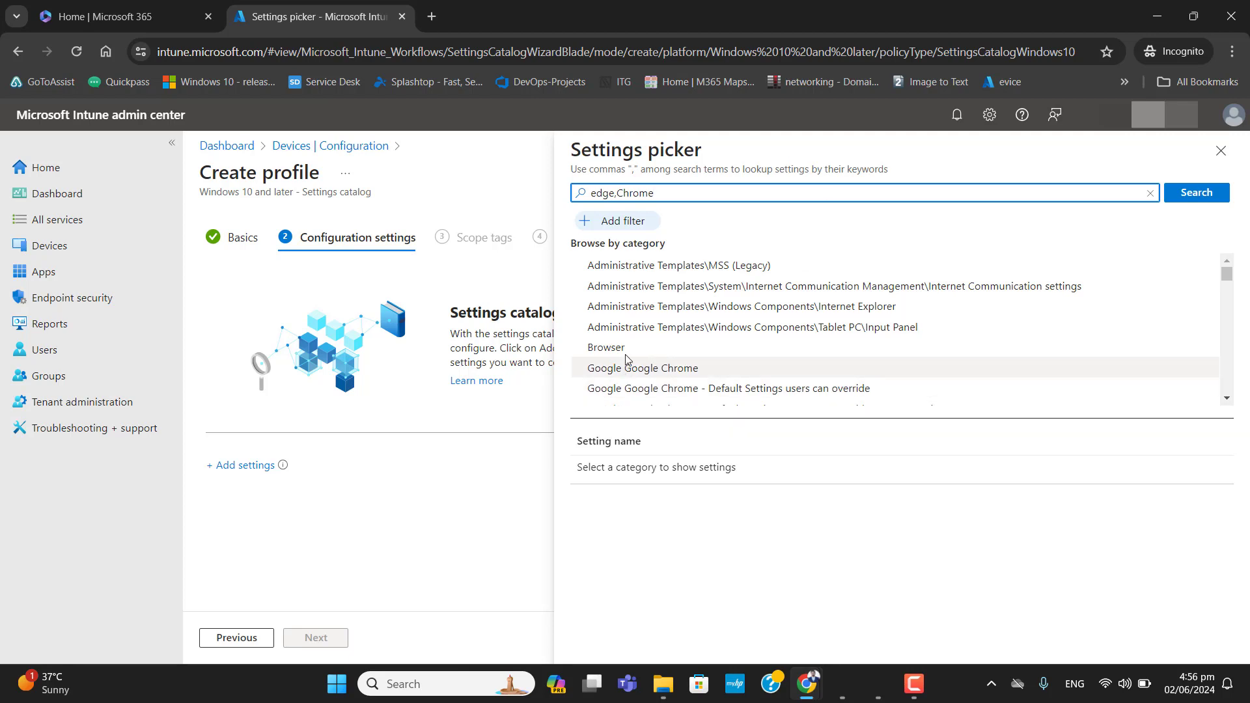
- Search the settings picker for home page settings instead
{"action": "left_click_drag", "start_coordinate": [1227, 275], "coordinate": [1243, 228]}
{"action": "left_click_drag", "start_coordinate": [677, 194], "coordinate": [428, 188]}
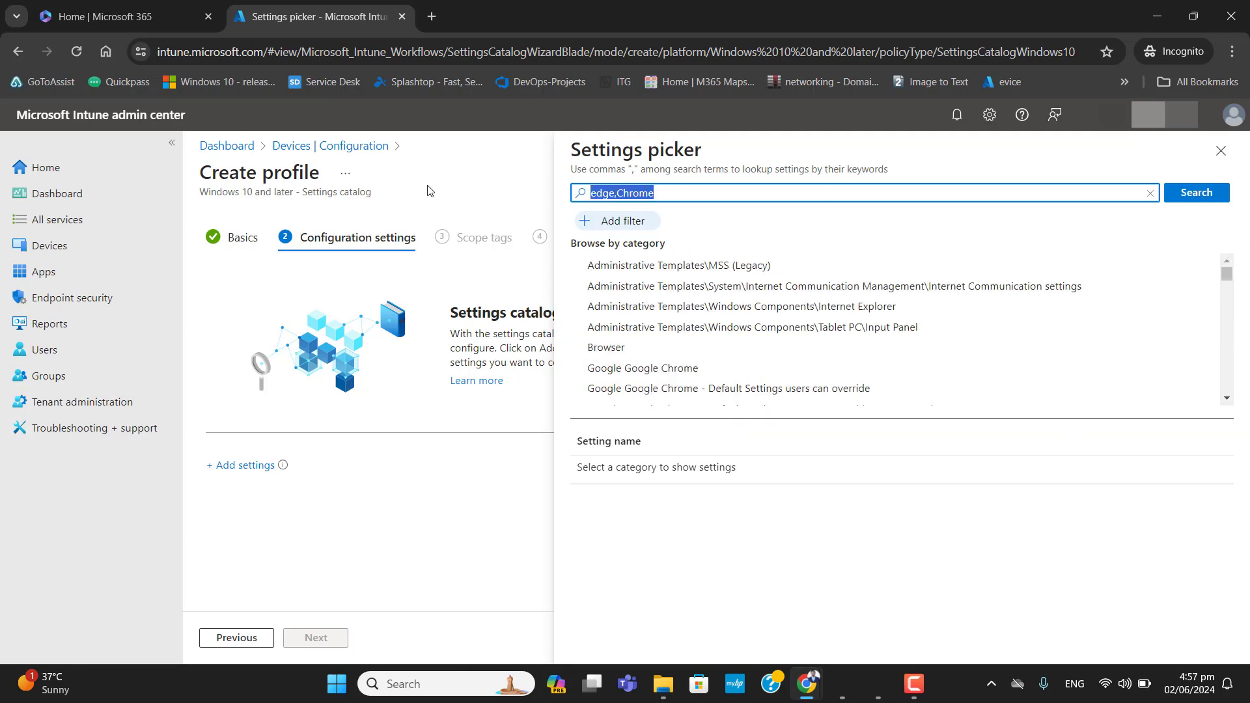
{"action": "type", "text": "home page"}
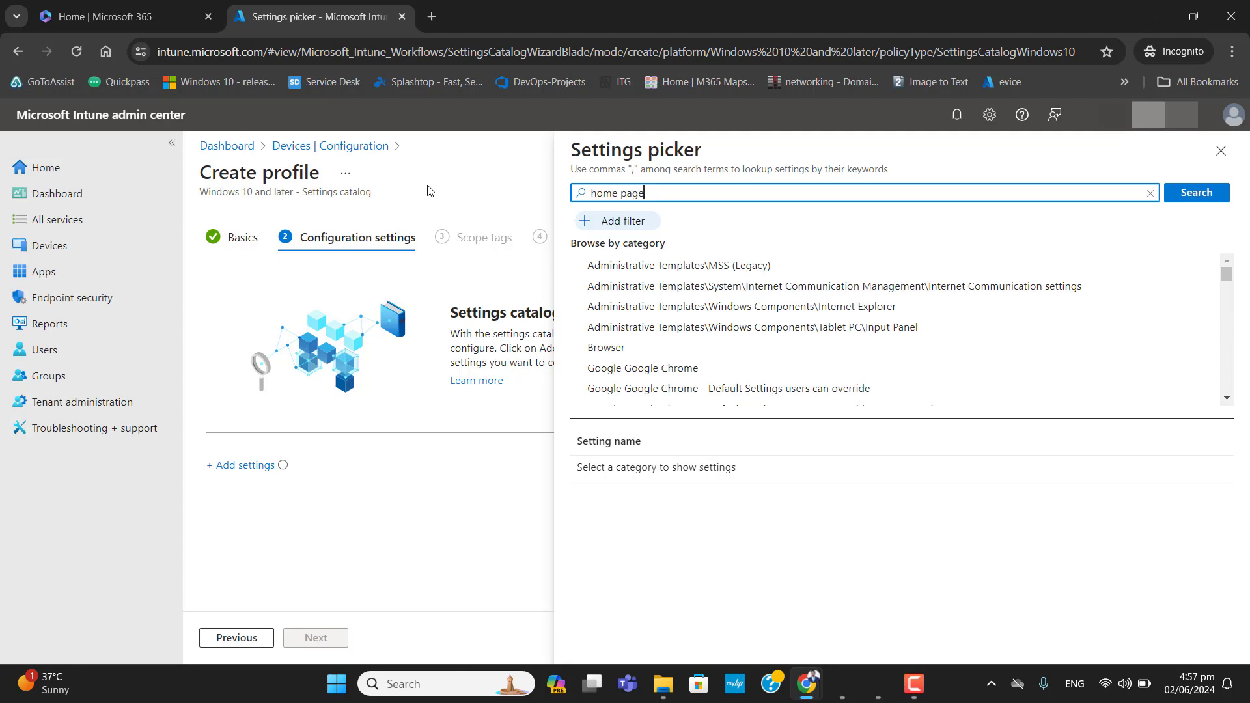
{"action": "key", "text": "Return"}
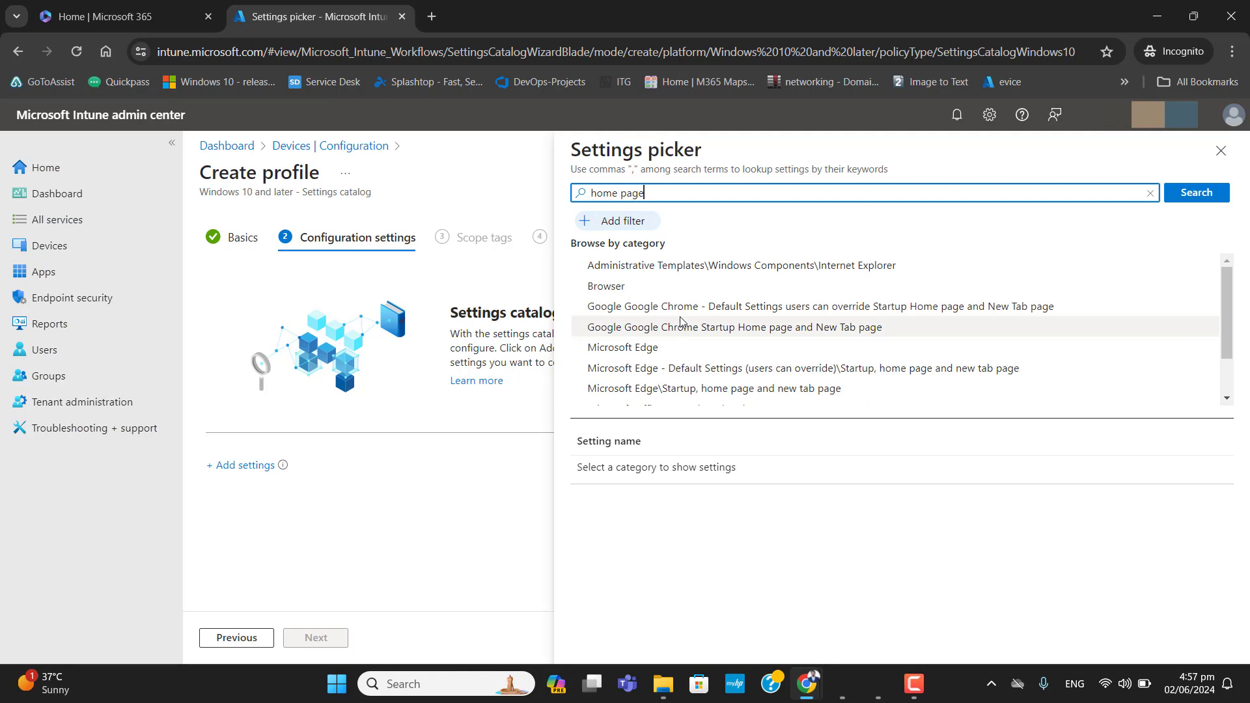
- Add 'Configure the home page URL' from the Google Chrome Startup Home page and New Tab page category
{"action": "left_click", "coordinate": [712, 335]}
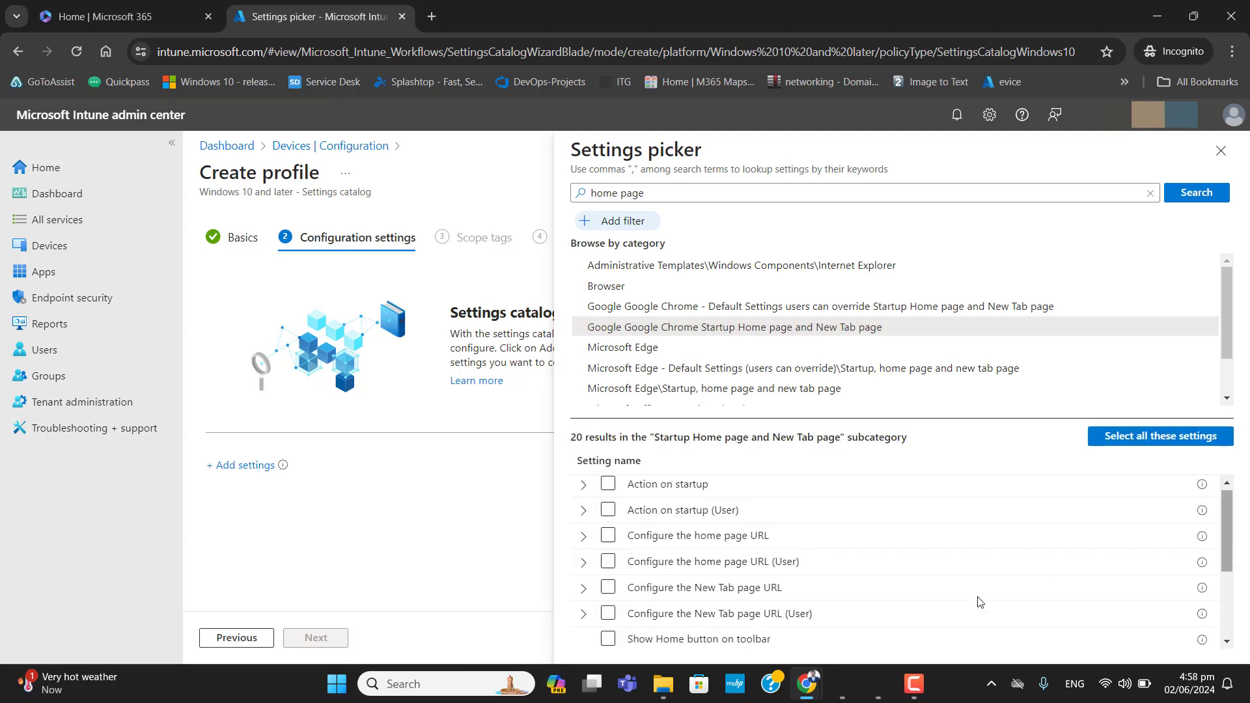
{"action": "left_click", "coordinate": [584, 535]}
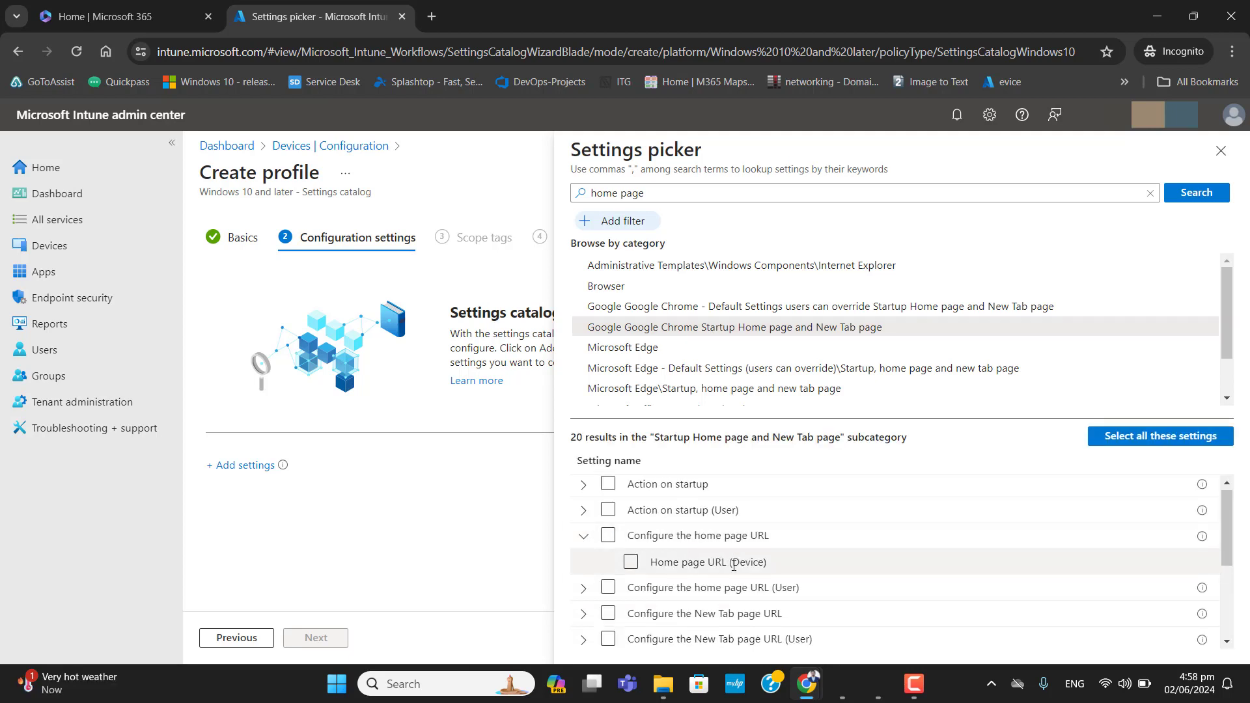
{"action": "left_click", "coordinate": [608, 537]}
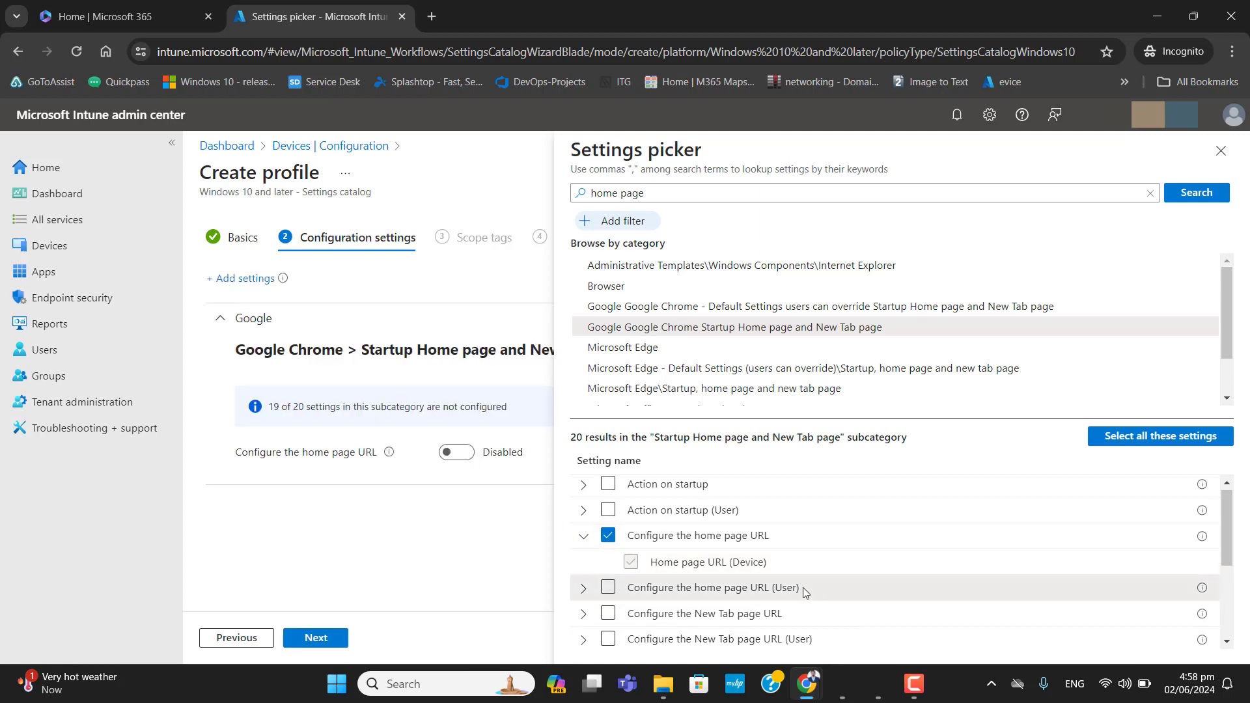
- Add 'Configure the home page URL' from the Microsoft Edge default settings startup category and close the picker
{"action": "left_click_drag", "start_coordinate": [803, 587], "coordinate": [629, 593]}
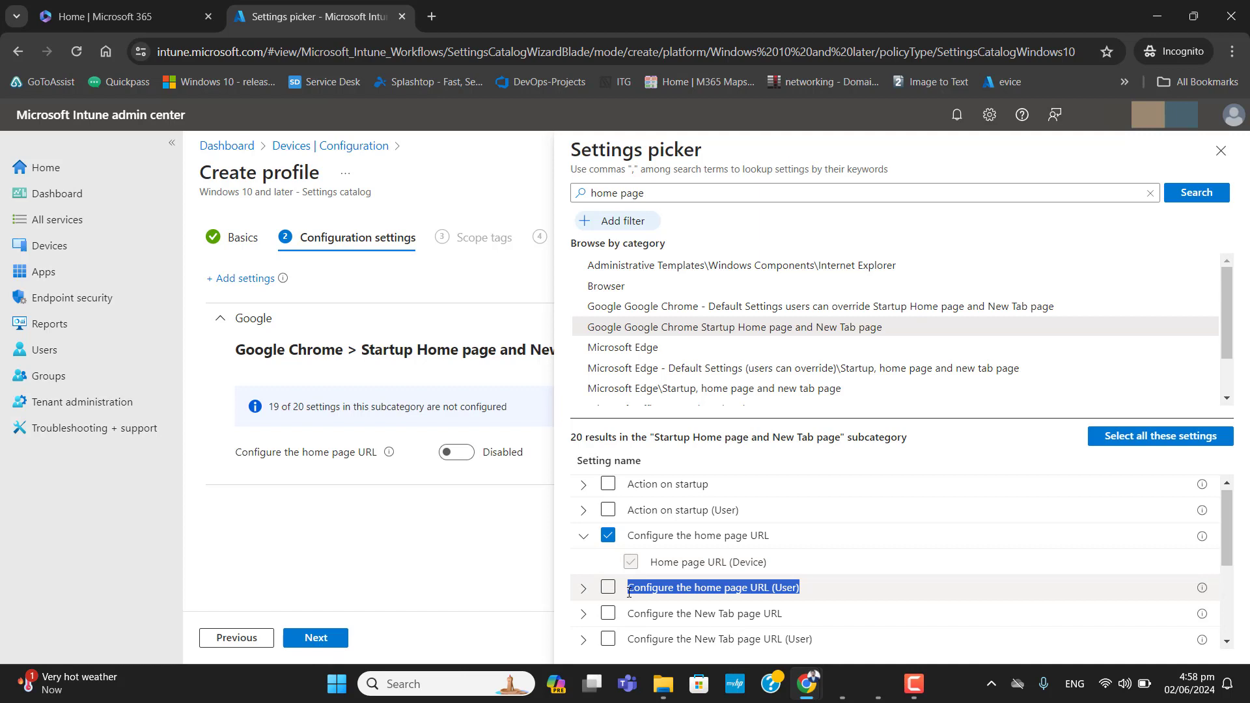
{"action": "left_click", "coordinate": [822, 372]}
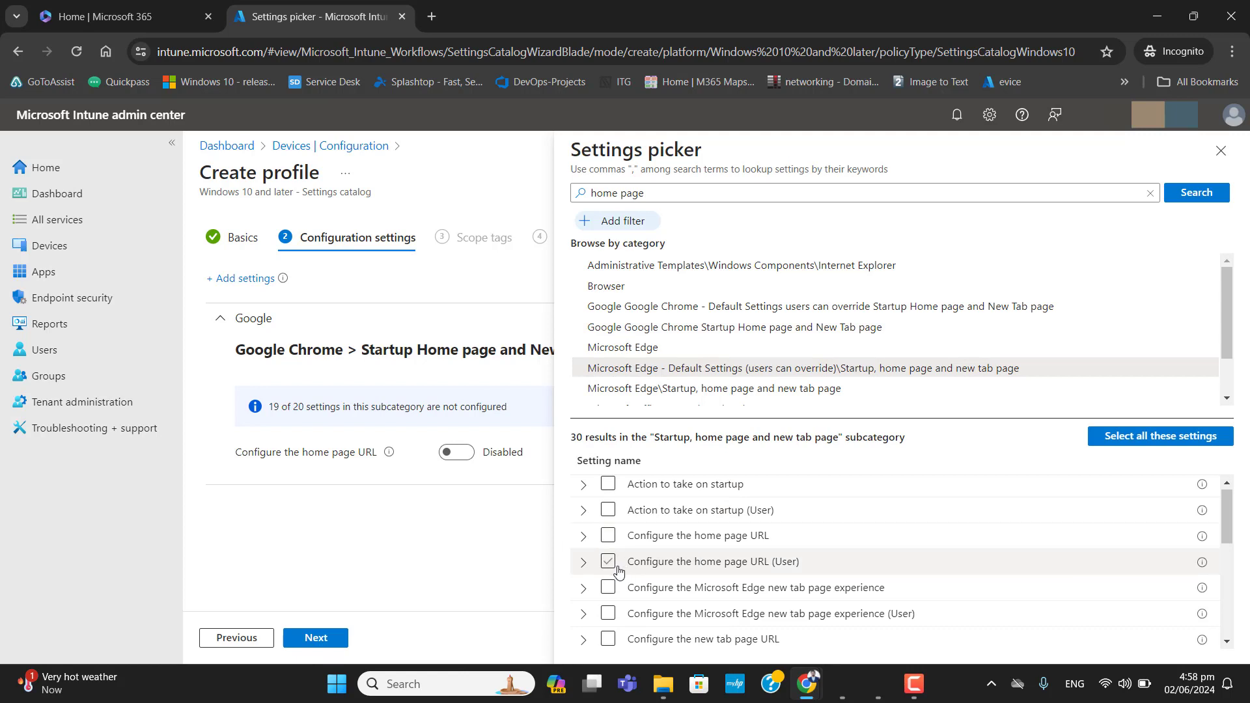
{"action": "left_click", "coordinate": [585, 539]}
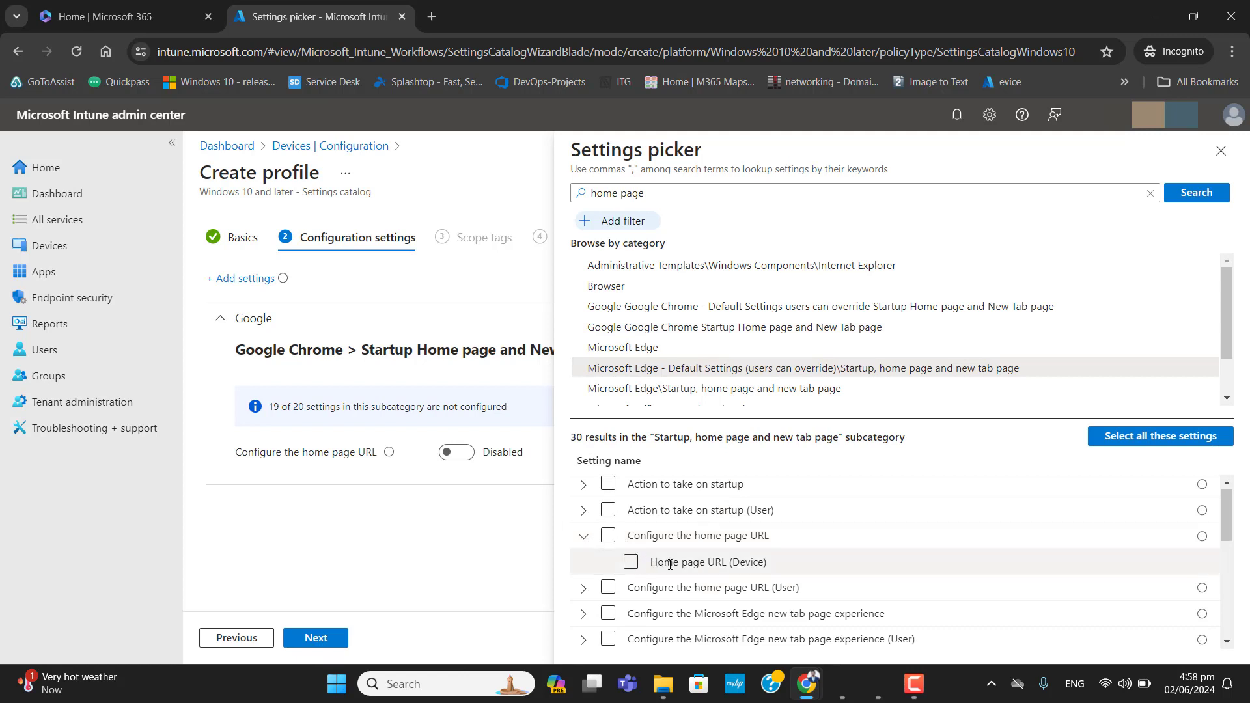
{"action": "left_click", "coordinate": [630, 561]}
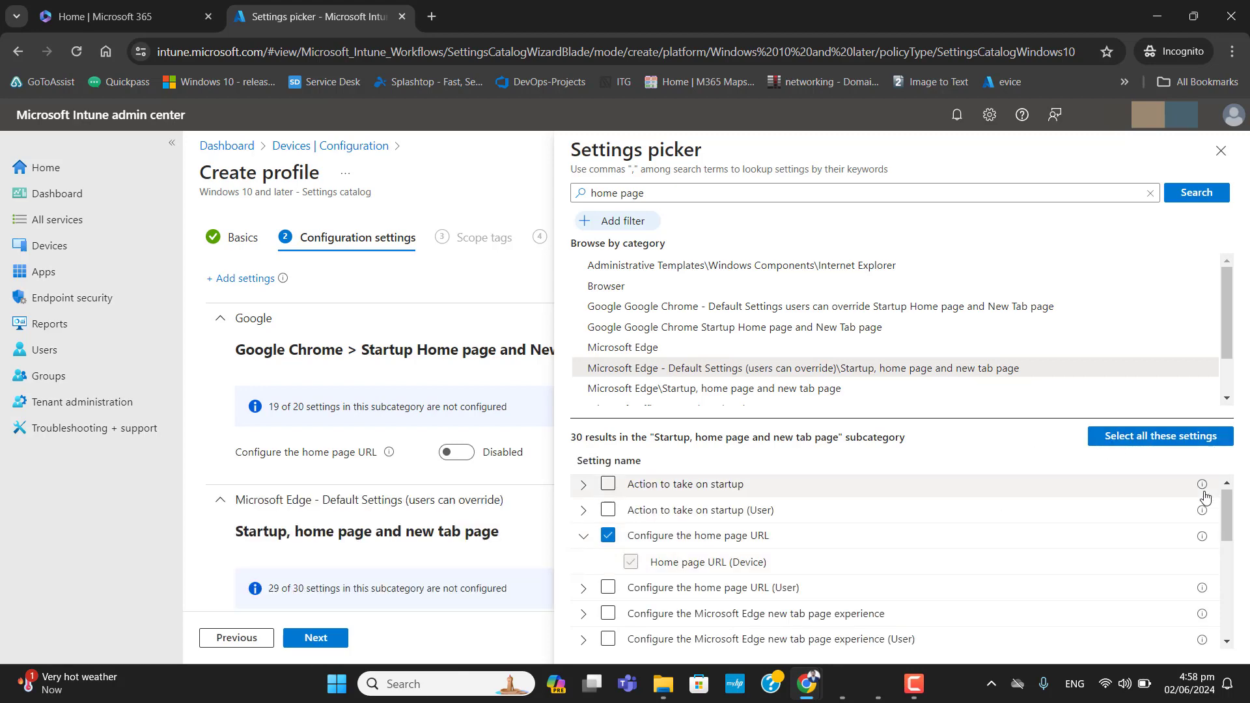
{"action": "left_click", "coordinate": [1221, 150]}
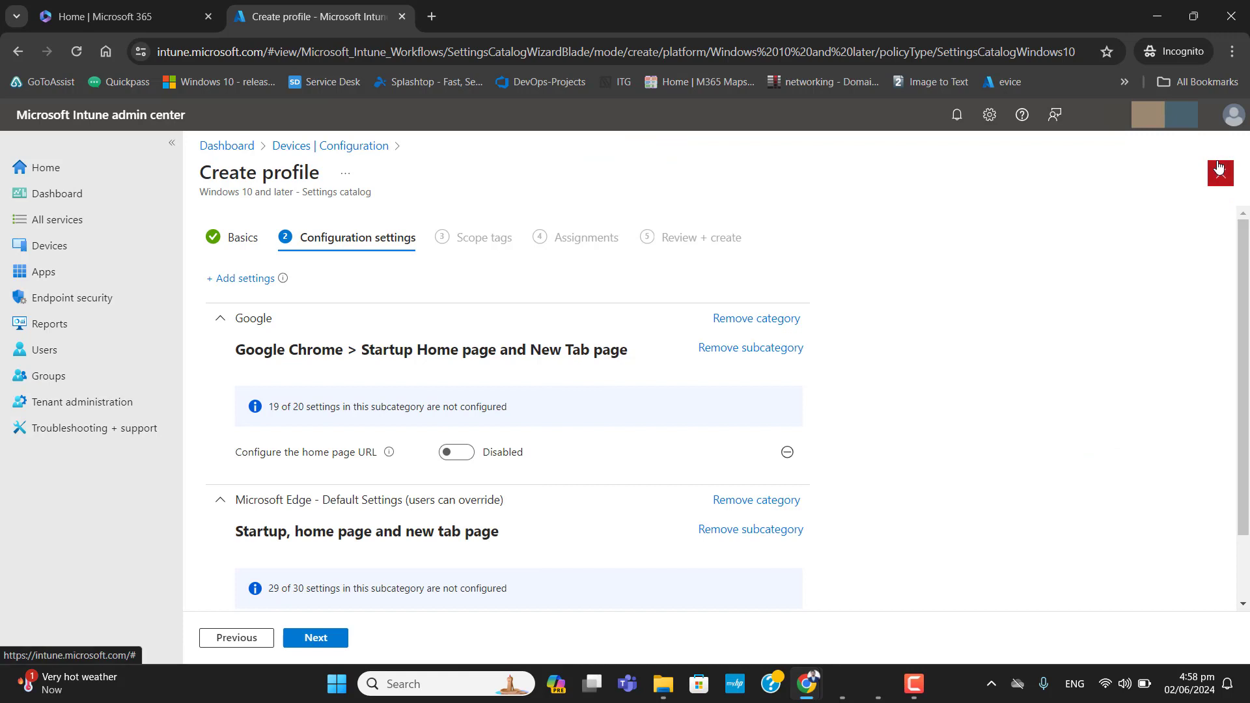
- Enable the Google Chrome 'Configure the home page URL' setting
{"action": "left_click", "coordinate": [457, 452]}
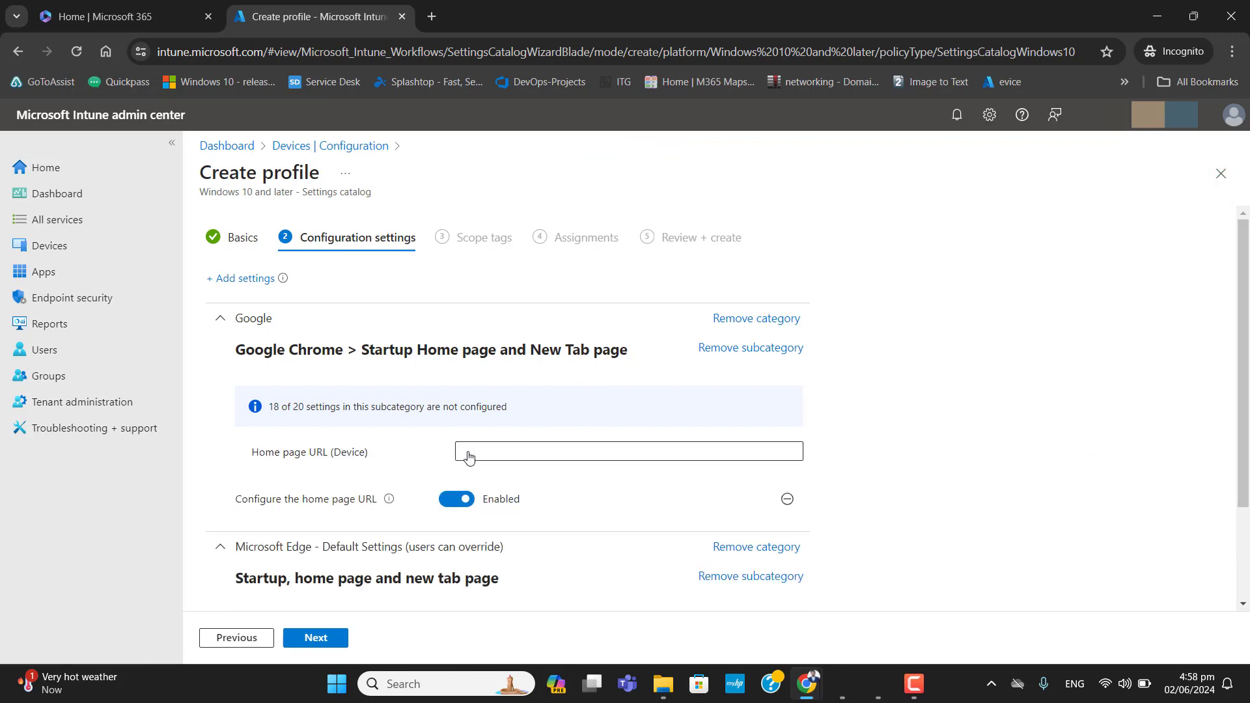
- Copy the Outlook mail address outlook.office.com/mail from a new incognito tab's address bar and return to the profile
{"action": "left_click", "coordinate": [432, 16]}
{"action": "type", "text": "outl"}
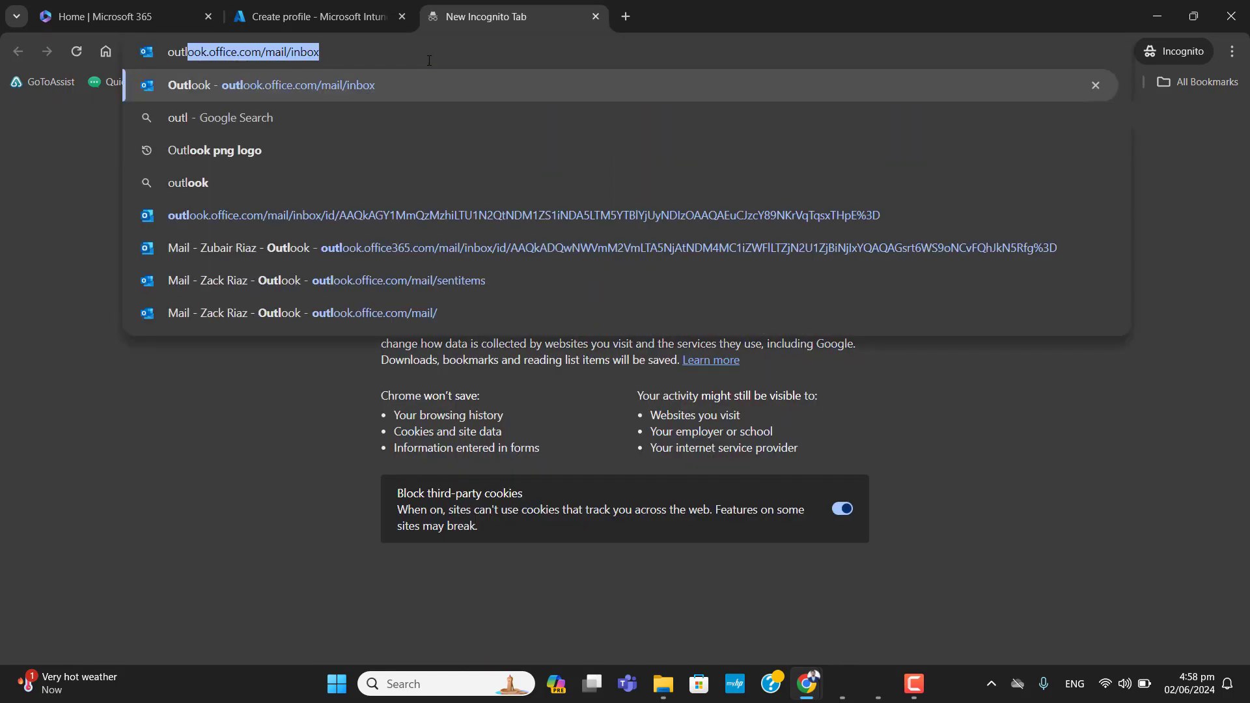
{"action": "key", "text": "Right"}
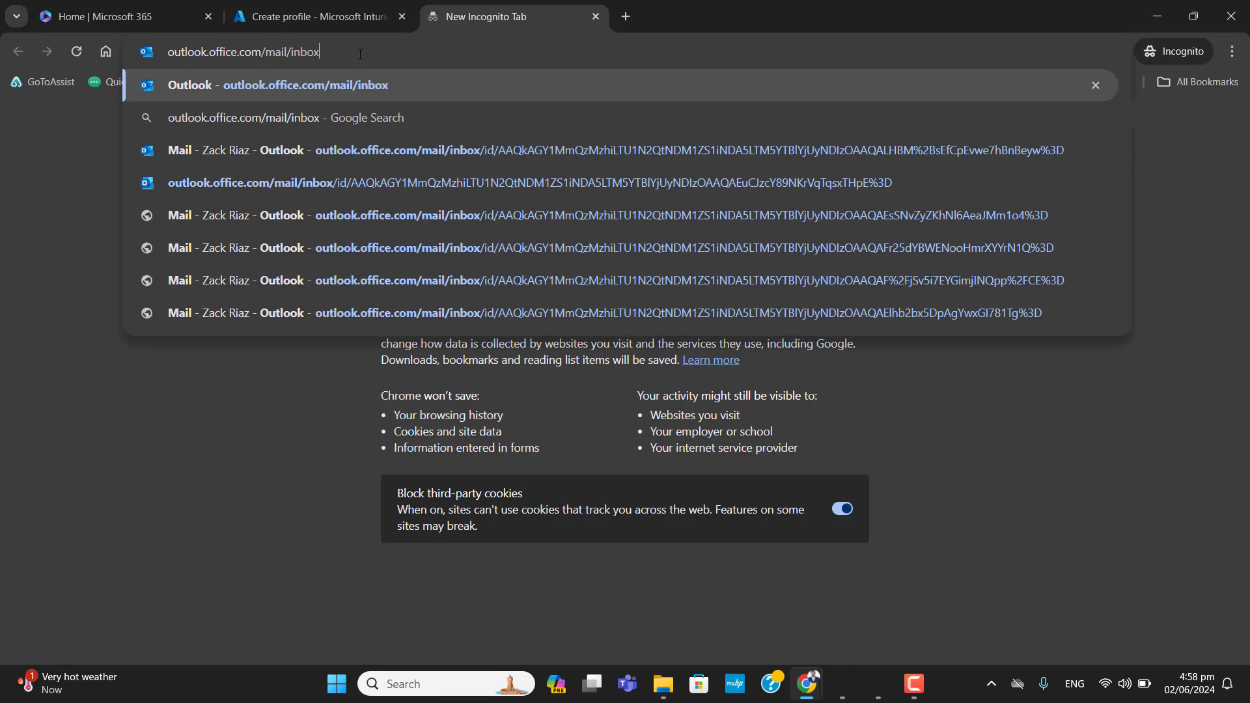
{"action": "left_click_drag", "start_coordinate": [285, 52], "coordinate": [149, 55]}
{"action": "left_click", "coordinate": [291, 52]}
{"action": "left_click_drag", "start_coordinate": [288, 51], "coordinate": [168, 52]}
{"action": "key", "text": "ctrl+c"}
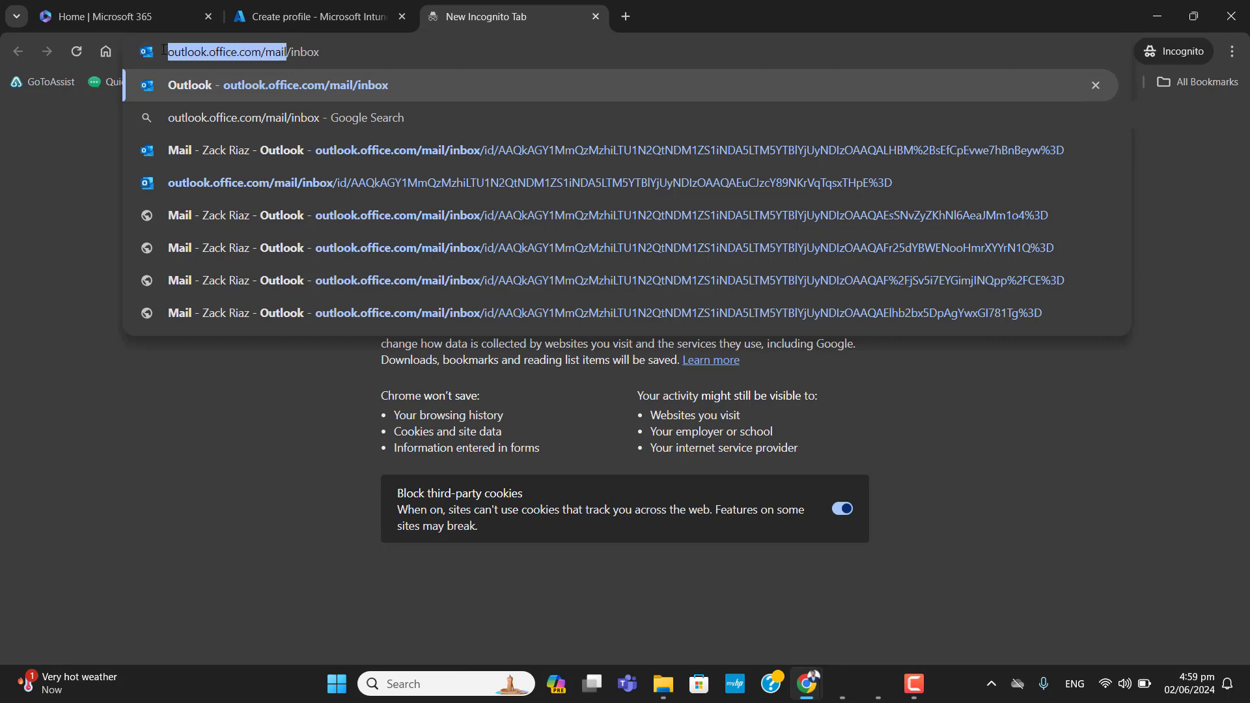
{"action": "left_click", "coordinate": [258, 2]}
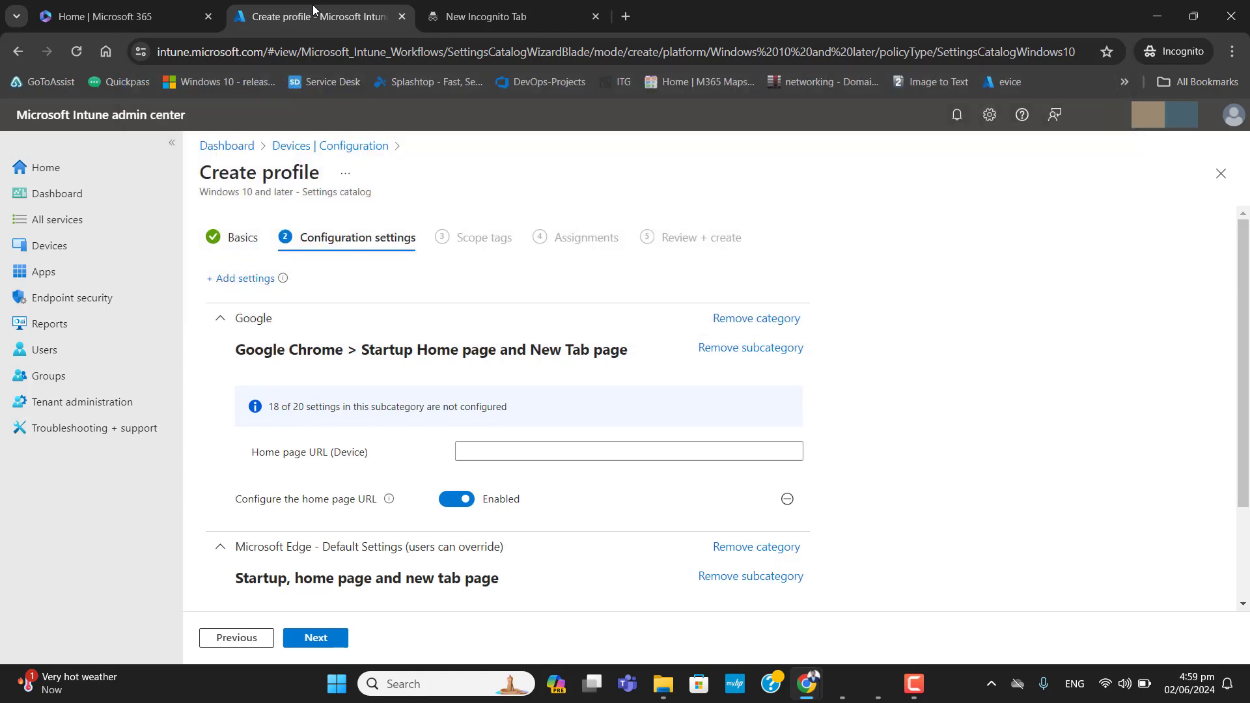
{"action": "left_click", "coordinate": [560, 452]}
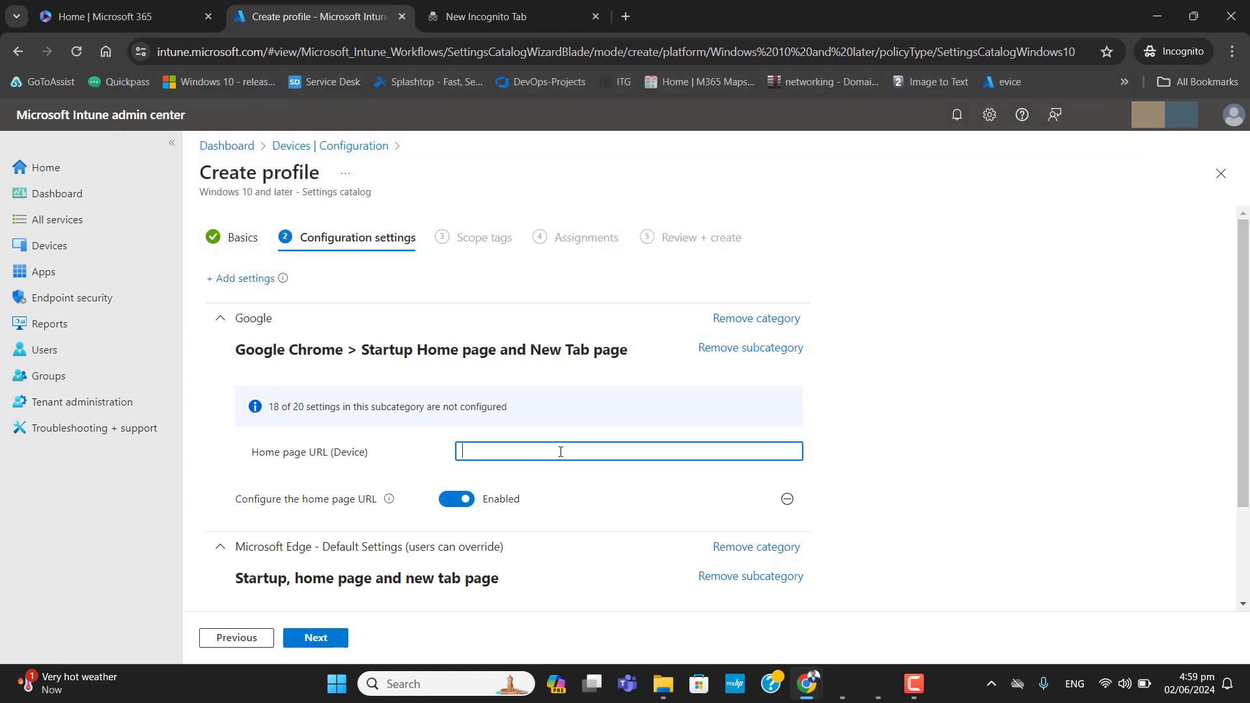
{"action": "key", "text": "ctrl+v"}
{"action": "left_click_drag", "start_coordinate": [626, 452], "coordinate": [424, 463]}
{"action": "key", "text": "ctrl+c"}
{"action": "left_click", "coordinate": [944, 506]}
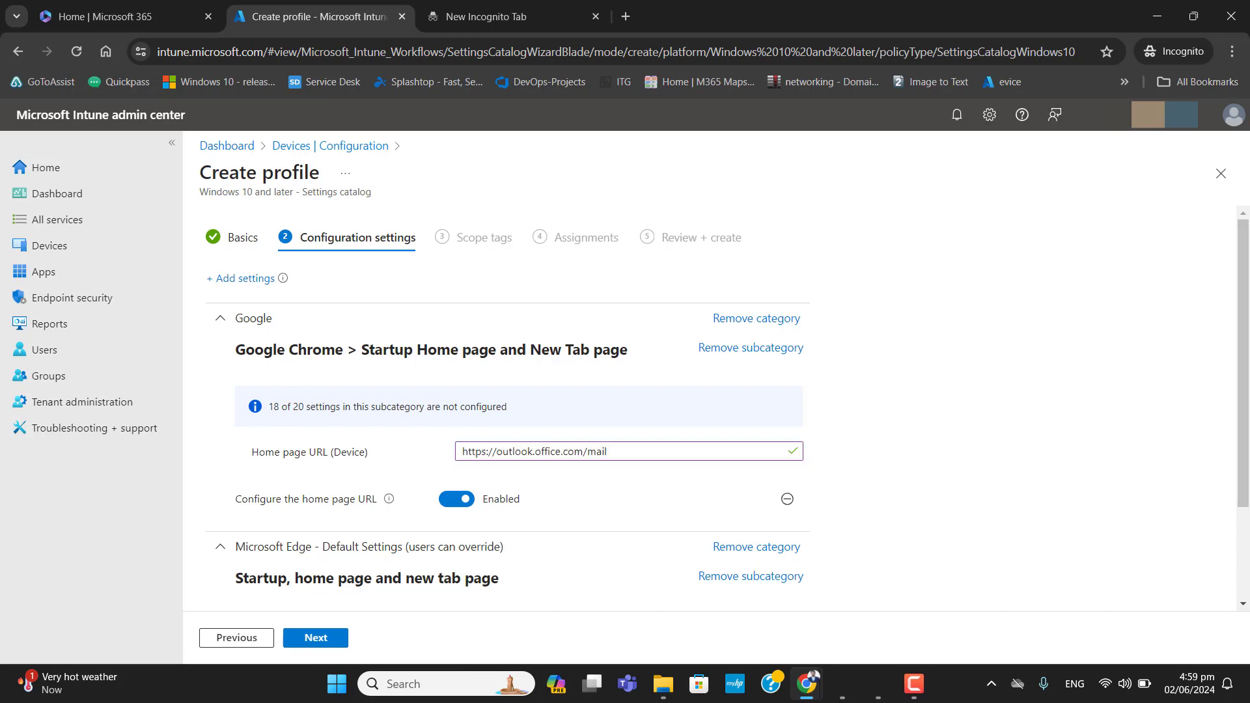
{"action": "left_click_drag", "start_coordinate": [1244, 400], "coordinate": [1242, 525]}
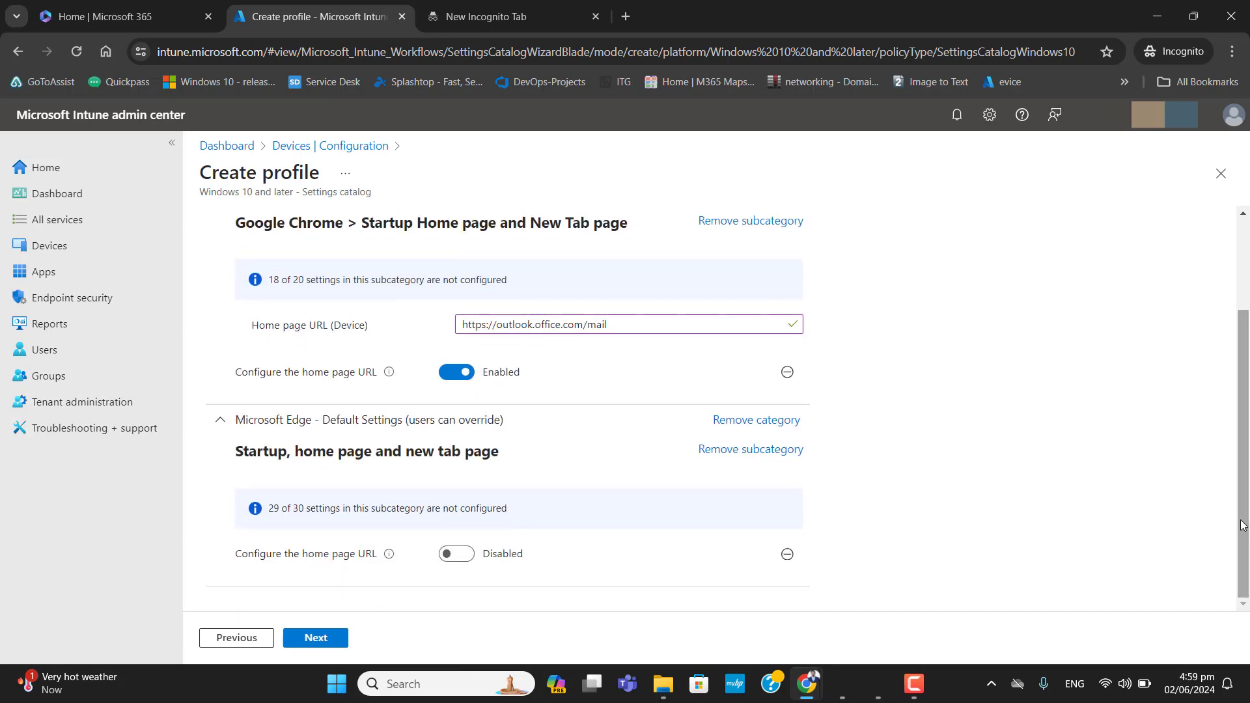
{"action": "left_click", "coordinate": [462, 556]}
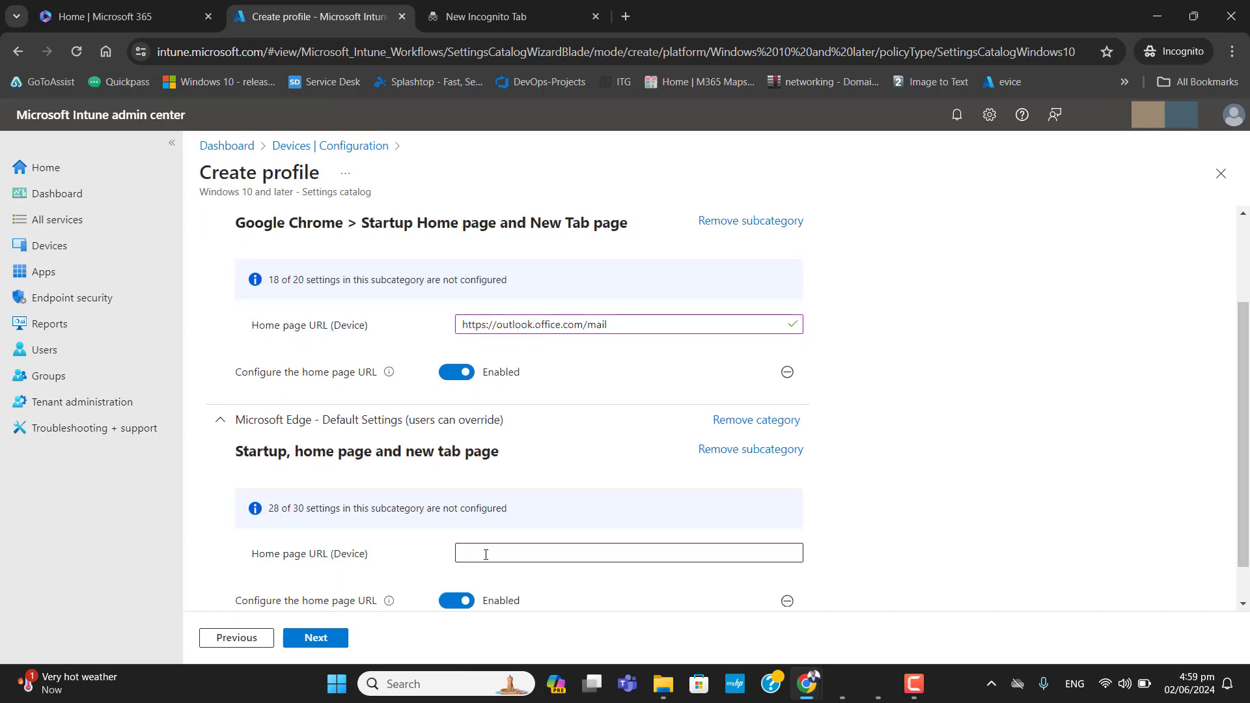
{"action": "left_click", "coordinate": [487, 555]}
{"action": "key", "text": "ctrl+v"}
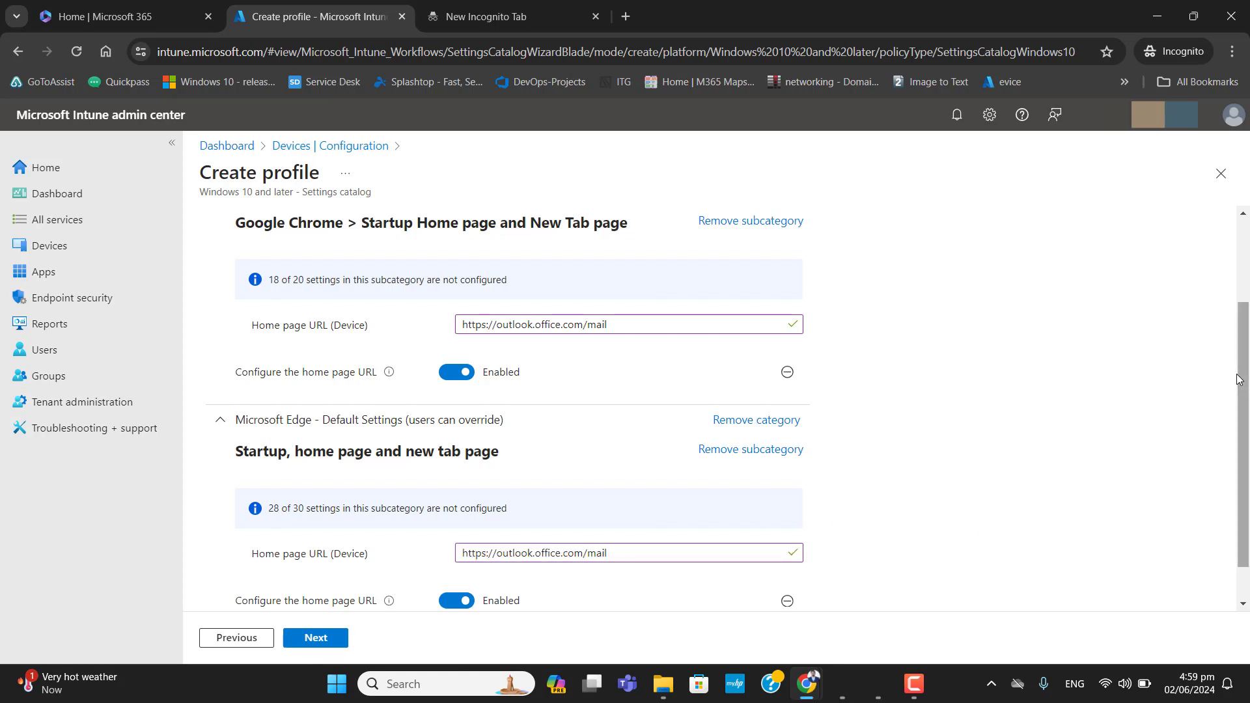
- Advance past the configuration settings and scope tags to the Assignments page
{"action": "scroll", "coordinate": [1239, 381], "scroll_direction": "down", "scroll_amount": 1}
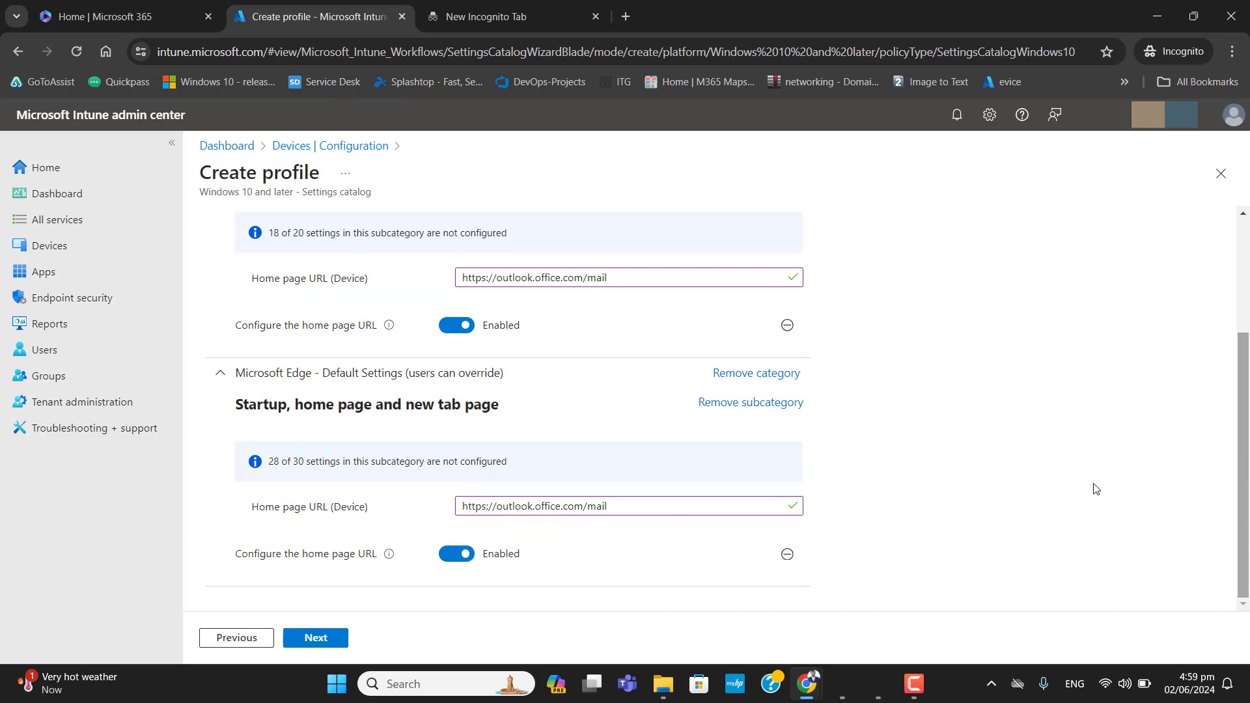
{"action": "left_click", "coordinate": [334, 642]}
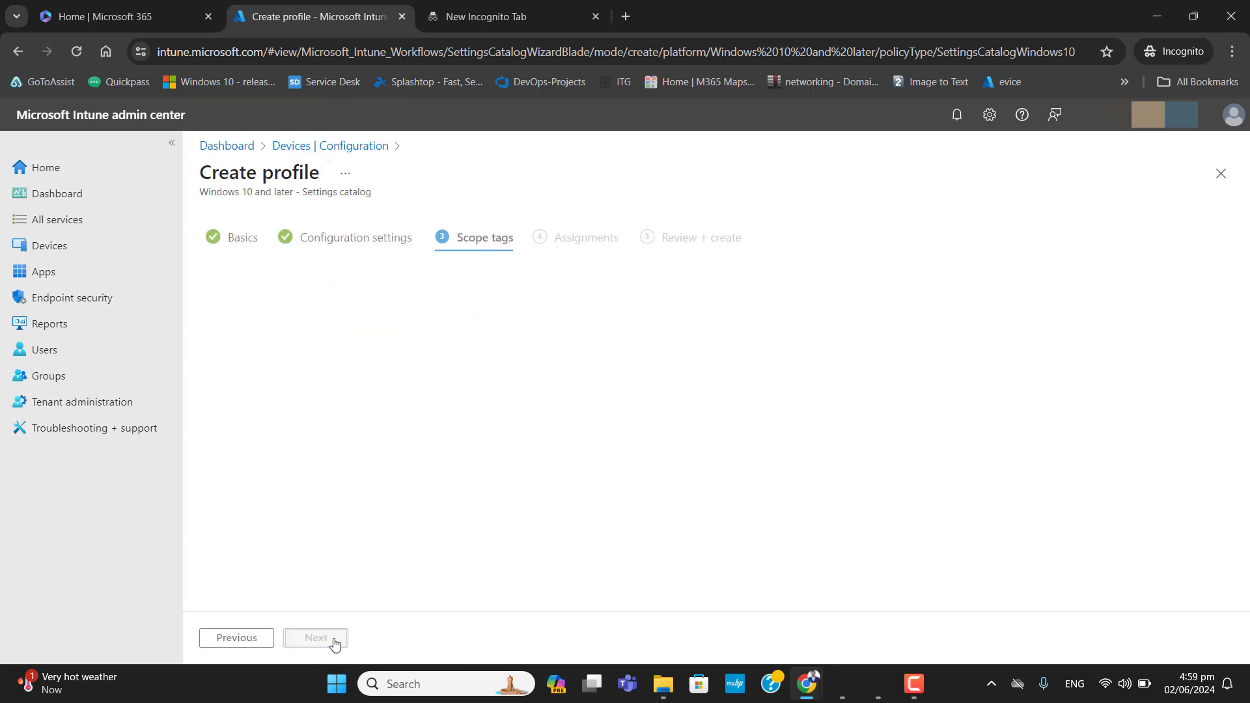
{"action": "left_click", "coordinate": [334, 642]}
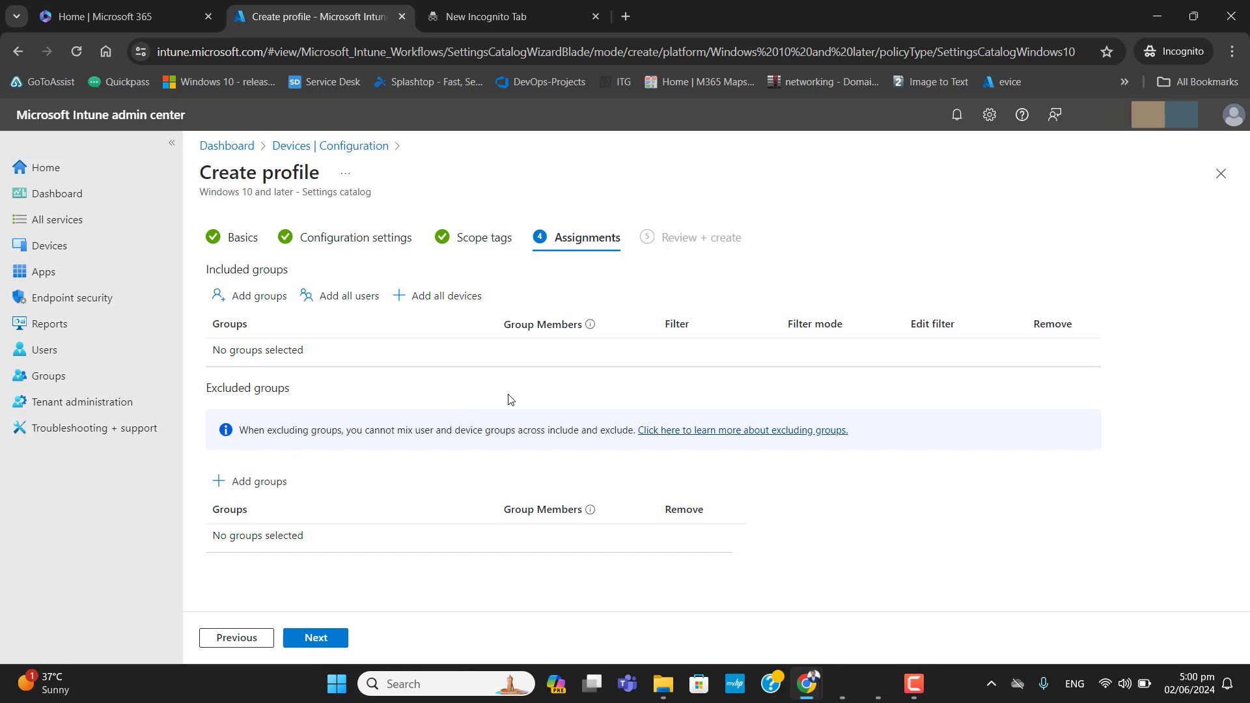
- Add the WIP MDM group to the profile's included groups
{"action": "left_click", "coordinate": [260, 299]}
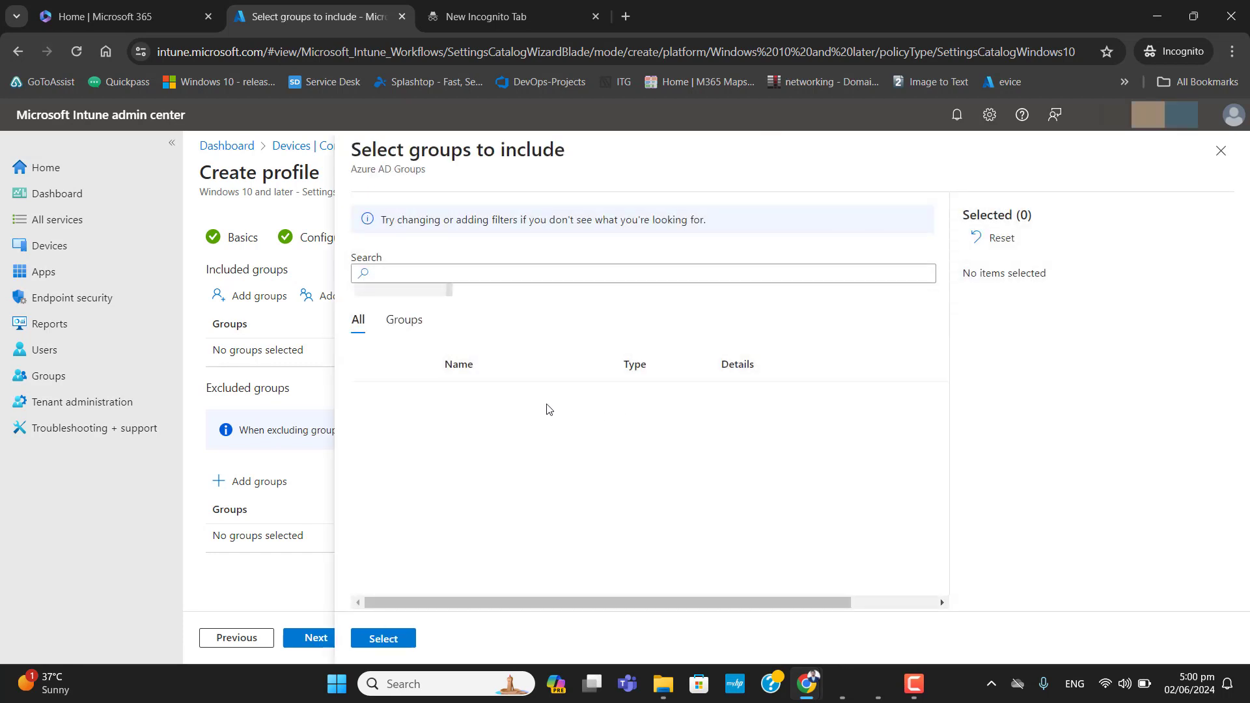
{"action": "left_click", "coordinate": [404, 321]}
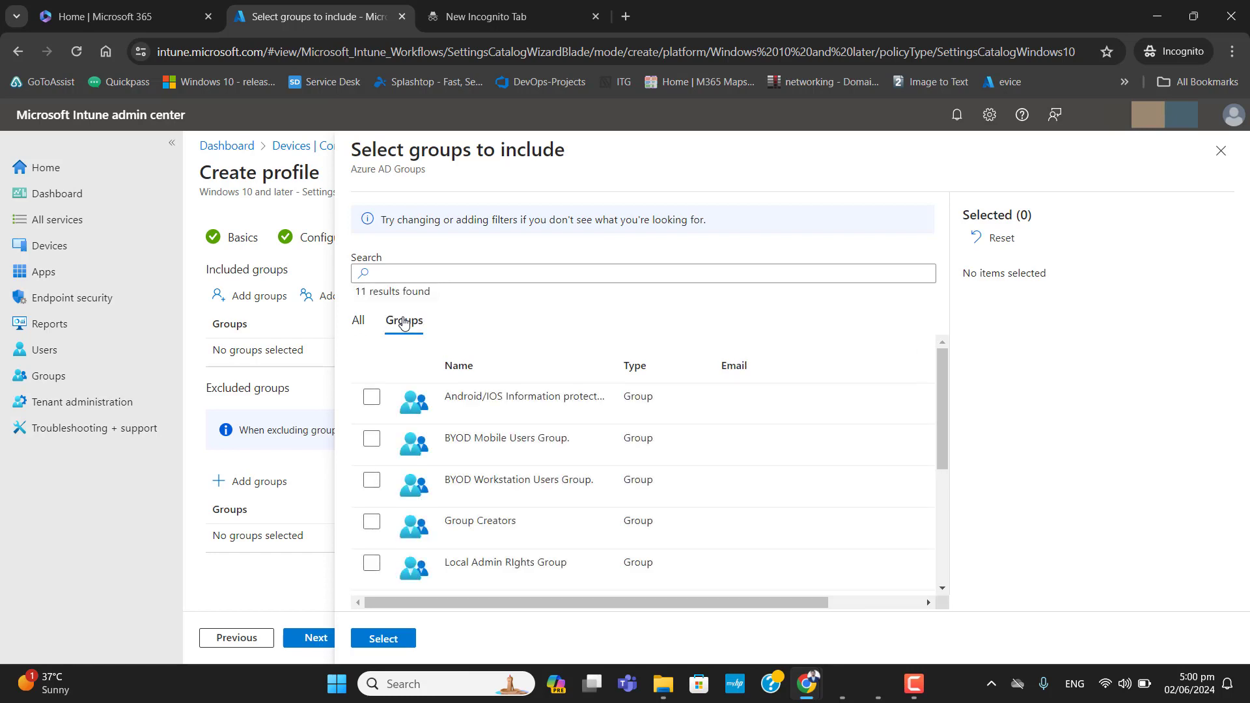
{"action": "left_click_drag", "start_coordinate": [943, 424], "coordinate": [944, 545]}
{"action": "left_click", "coordinate": [611, 578]}
{"action": "left_click", "coordinate": [383, 638]}
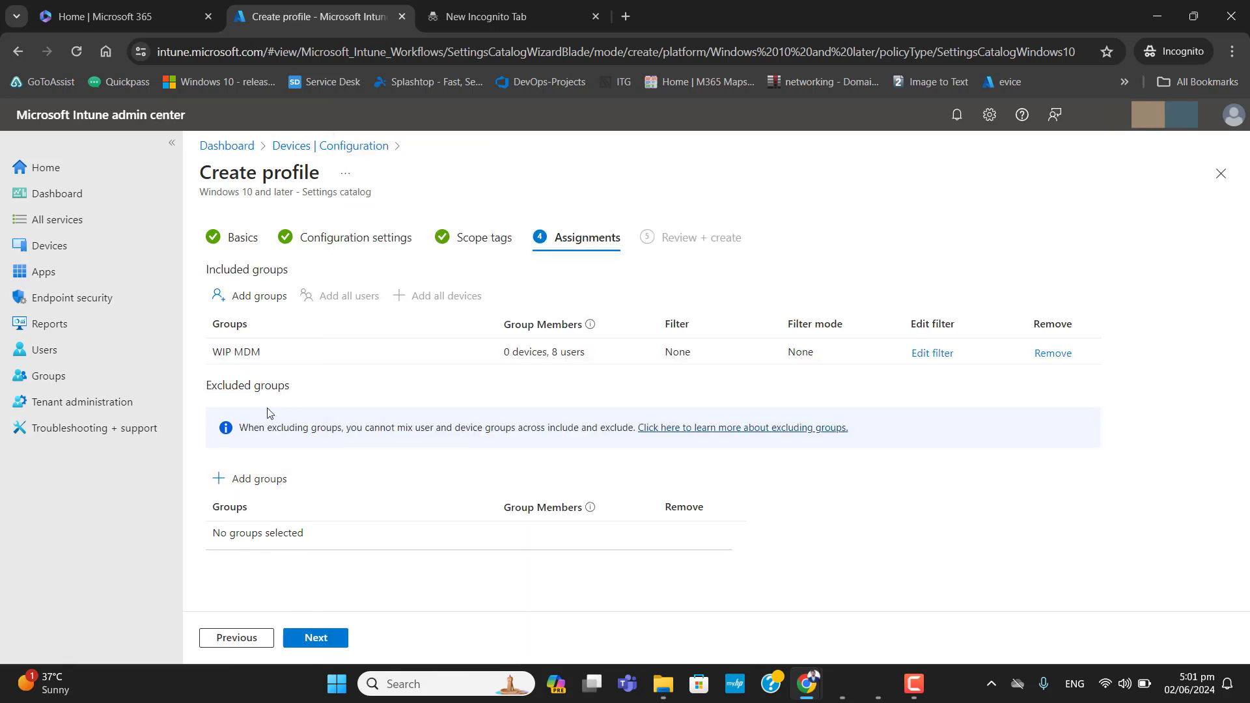
- Move on to Review + create, review the profile summary, and create the profile
{"action": "left_click_drag", "start_coordinate": [209, 389], "coordinate": [343, 532]}
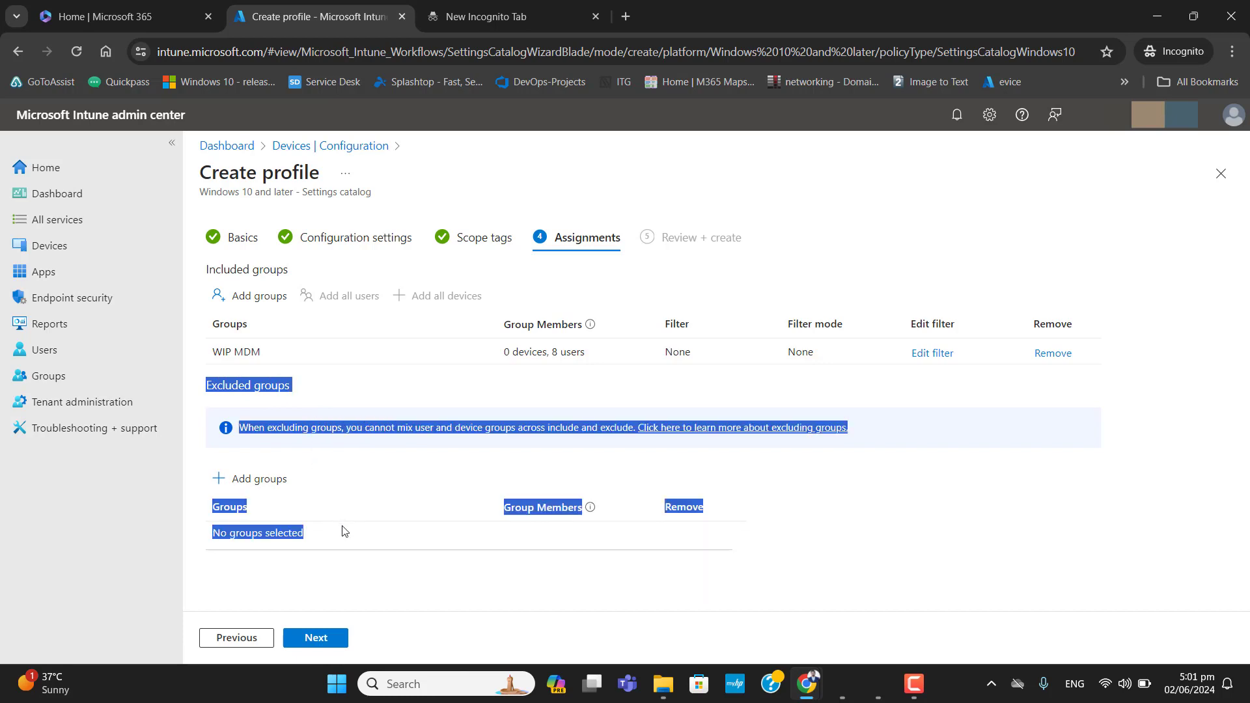
{"action": "left_click", "coordinate": [430, 596]}
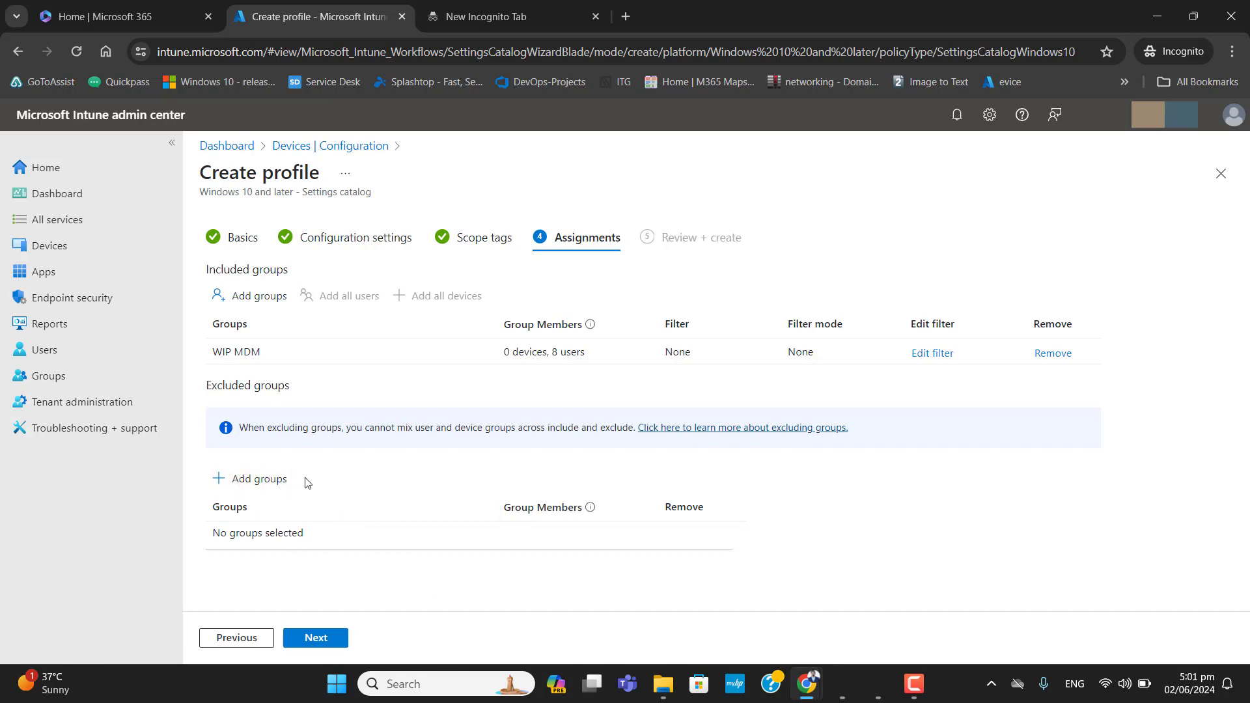
{"action": "left_click", "coordinate": [317, 637]}
{"action": "scroll", "coordinate": [1241, 325], "scroll_direction": "down", "scroll_amount": 1}
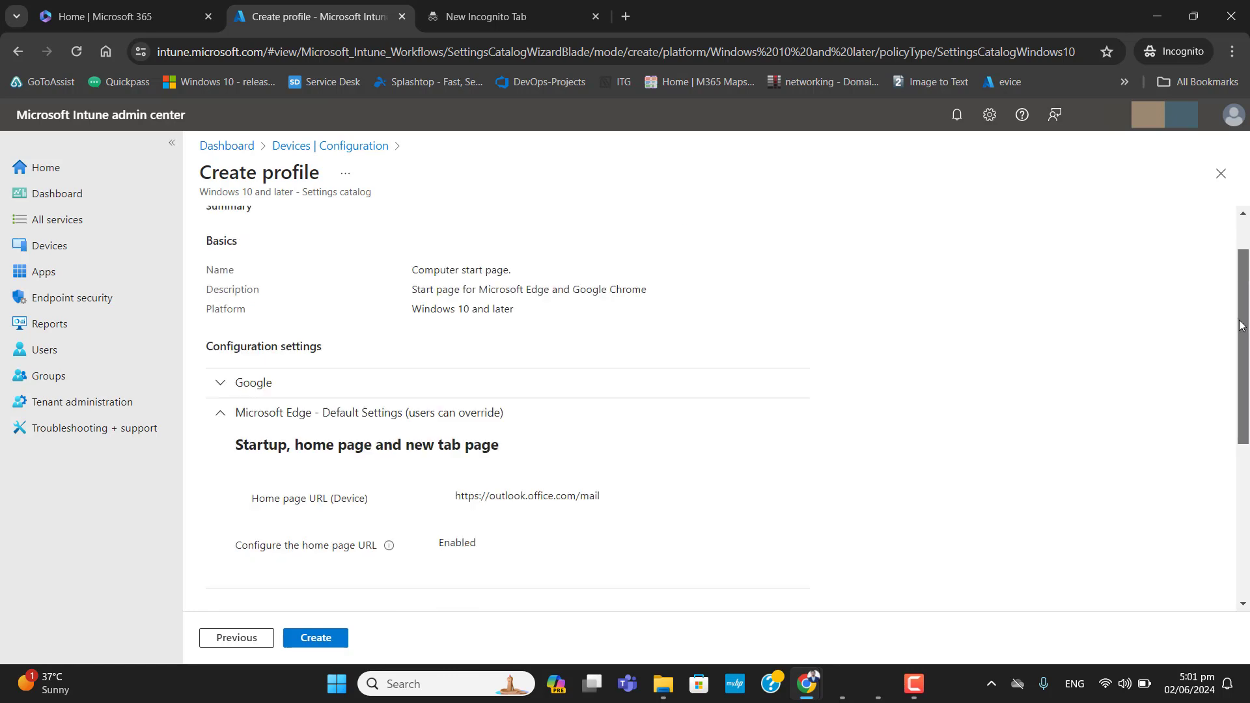
{"action": "scroll", "coordinate": [1240, 326], "scroll_direction": "down", "scroll_amount": 5}
{"action": "scroll", "coordinate": [1241, 325], "scroll_direction": "up", "scroll_amount": 6}
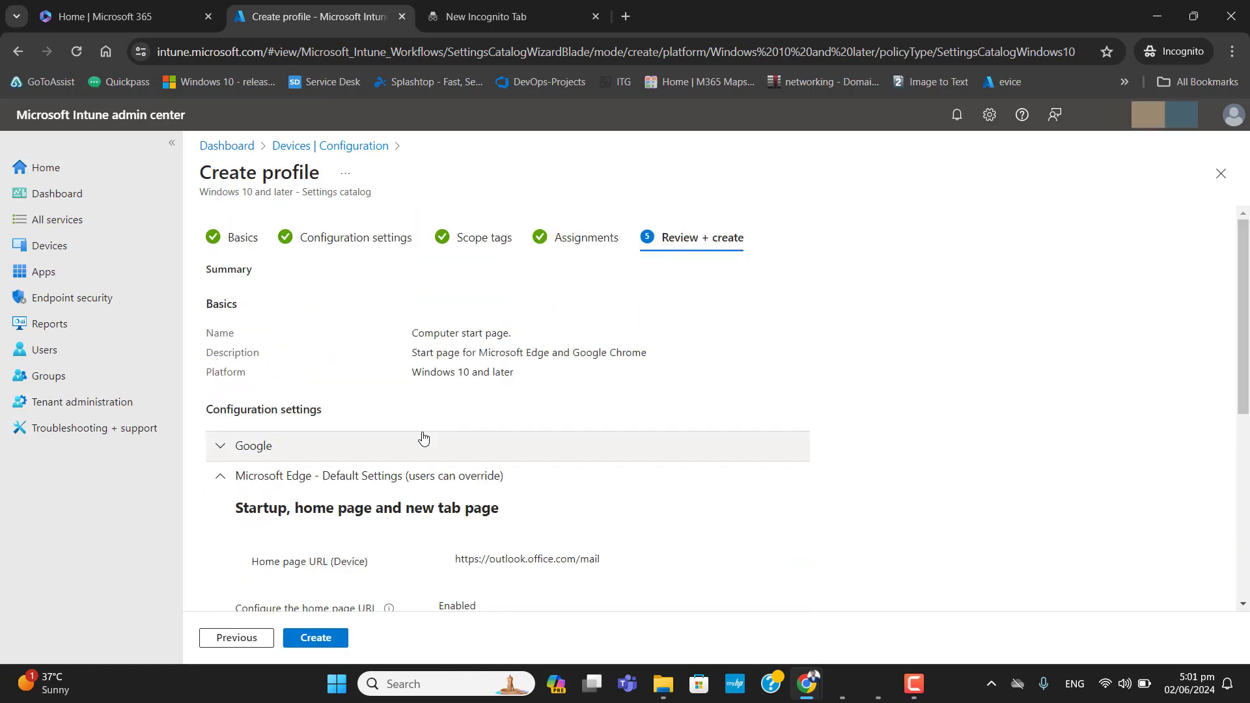
{"action": "left_click", "coordinate": [326, 644]}
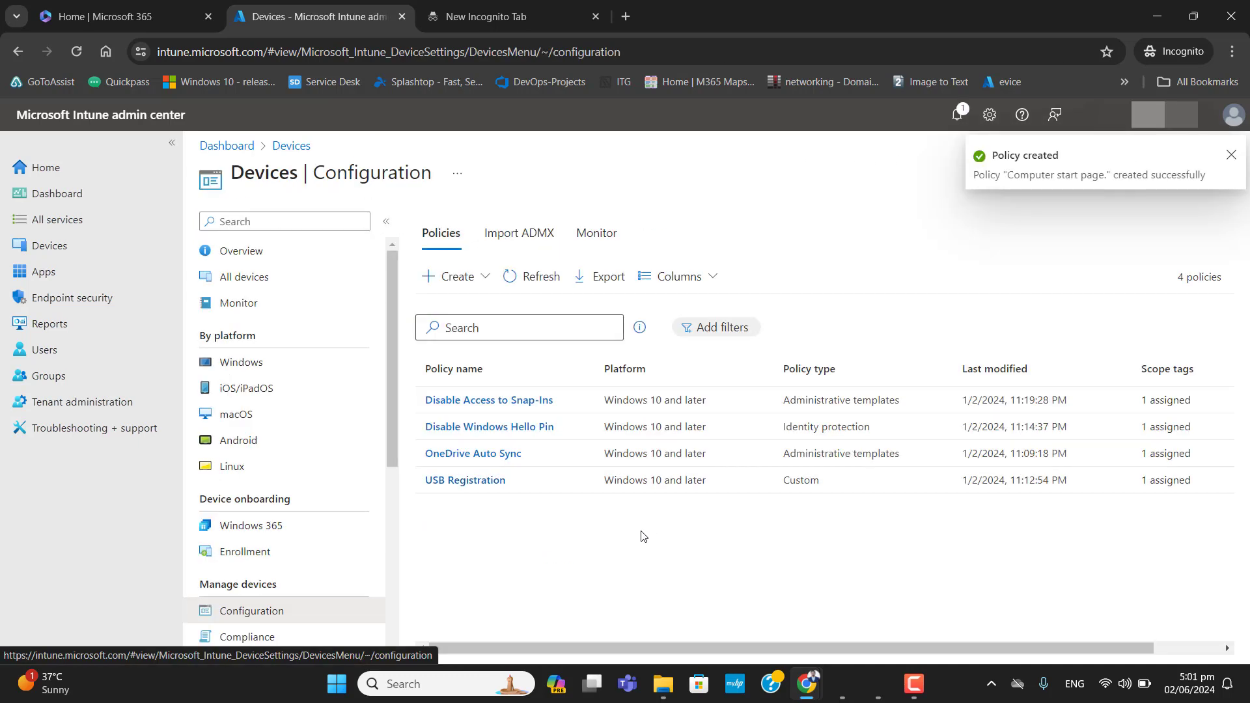
- Refresh the configuration policy list and open the device check-in report for the Computer start page. profile
{"action": "left_click", "coordinate": [522, 276]}
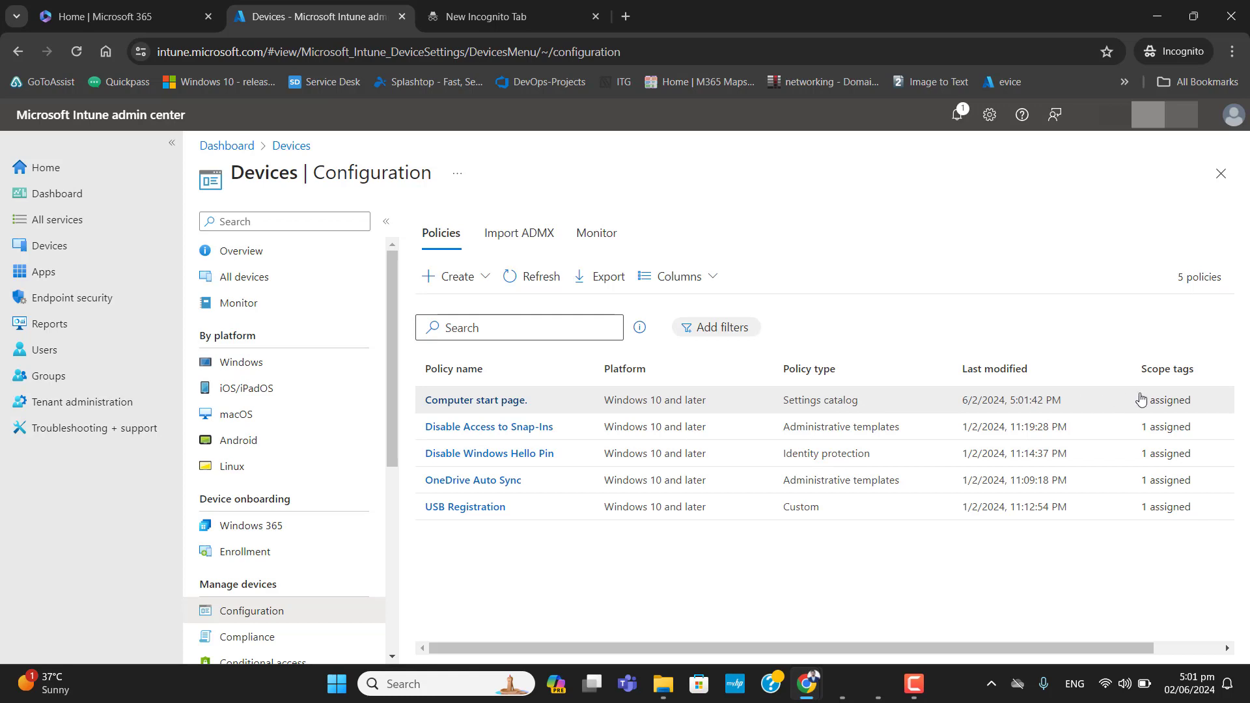
{"action": "left_click", "coordinate": [498, 401]}
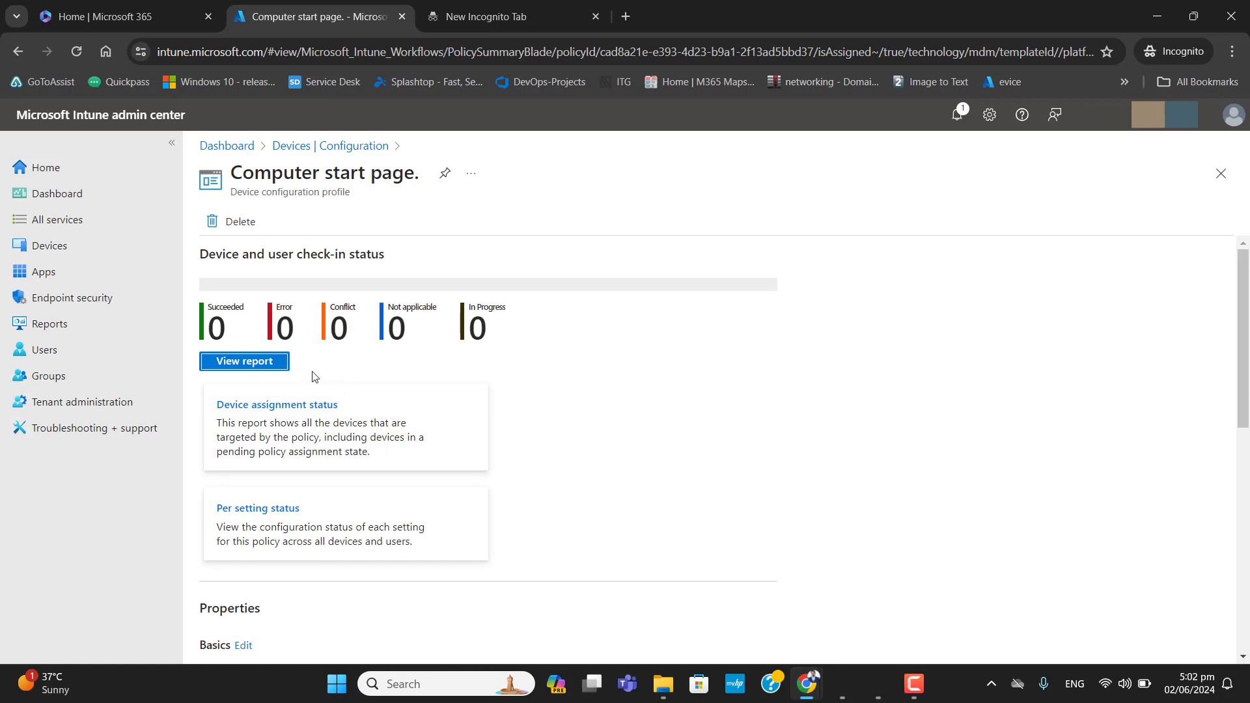
{"action": "left_click", "coordinate": [262, 361]}
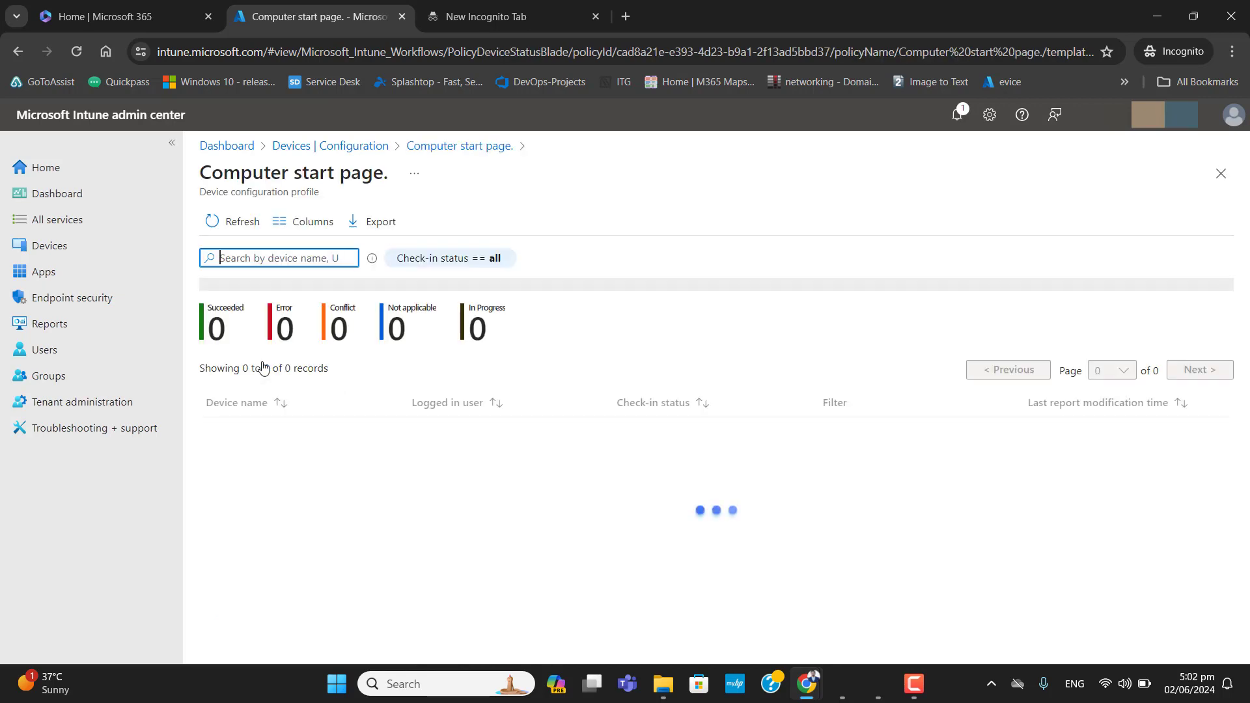
{"action": "left_click_drag", "start_coordinate": [206, 338], "coordinate": [541, 340]}
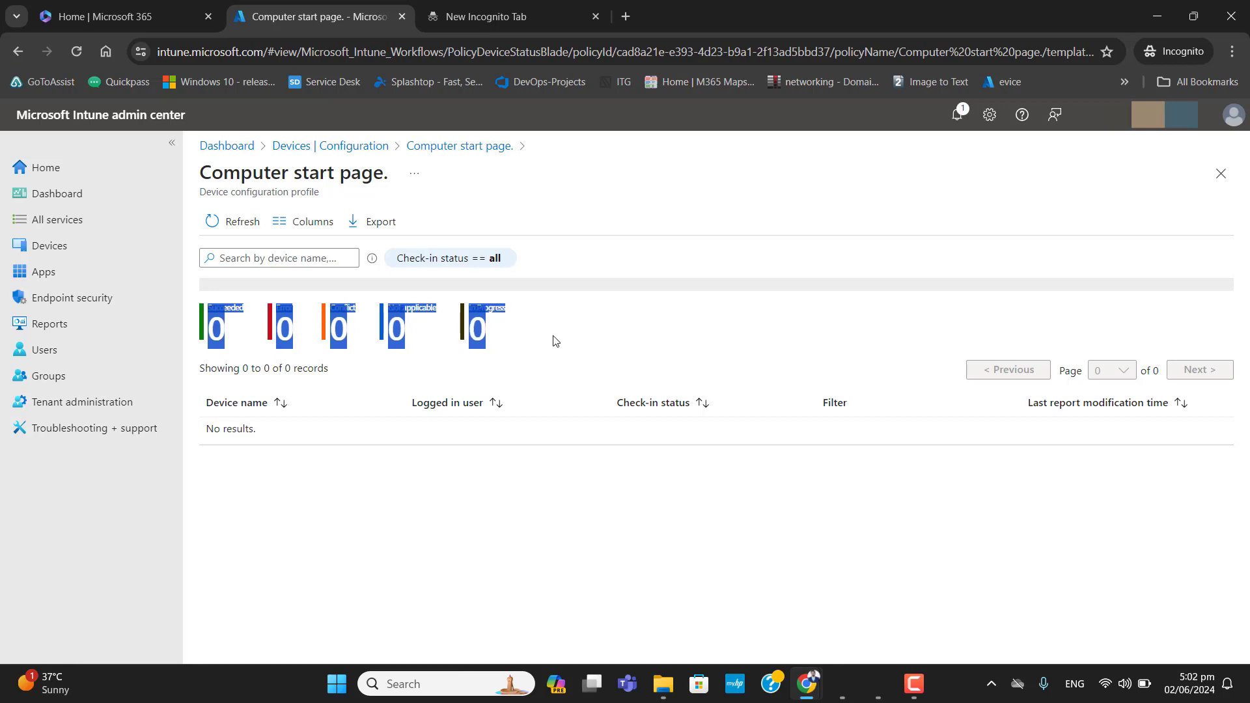
{"action": "left_click", "coordinate": [556, 341]}
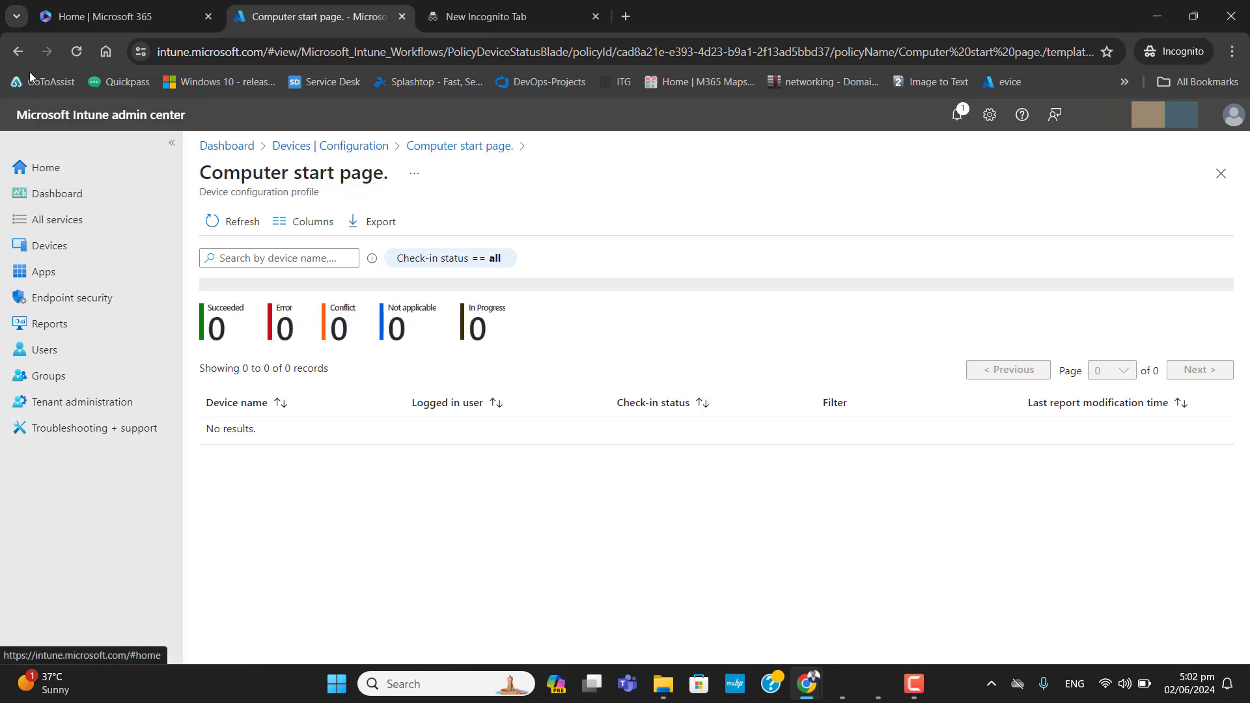
- Return to the policy list and open the device check-in report of the OneDrive Auto Sync profile
{"action": "left_click", "coordinate": [17, 52]}
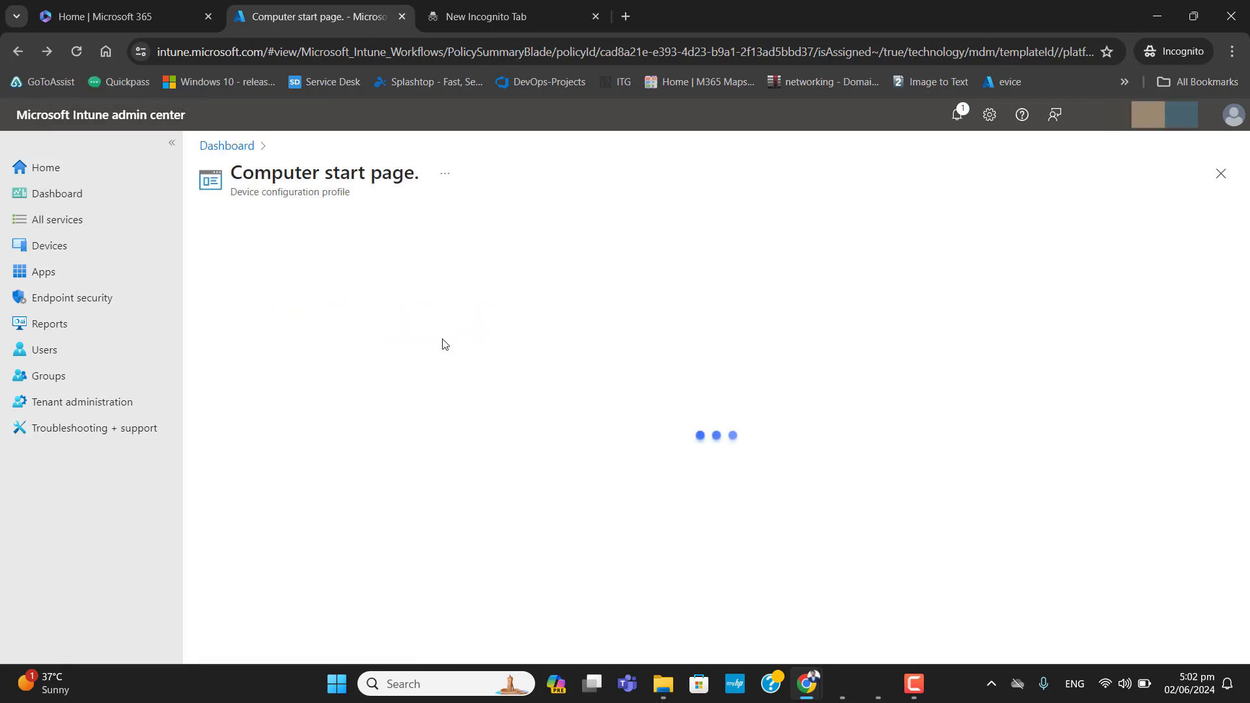
{"action": "left_click", "coordinate": [19, 61]}
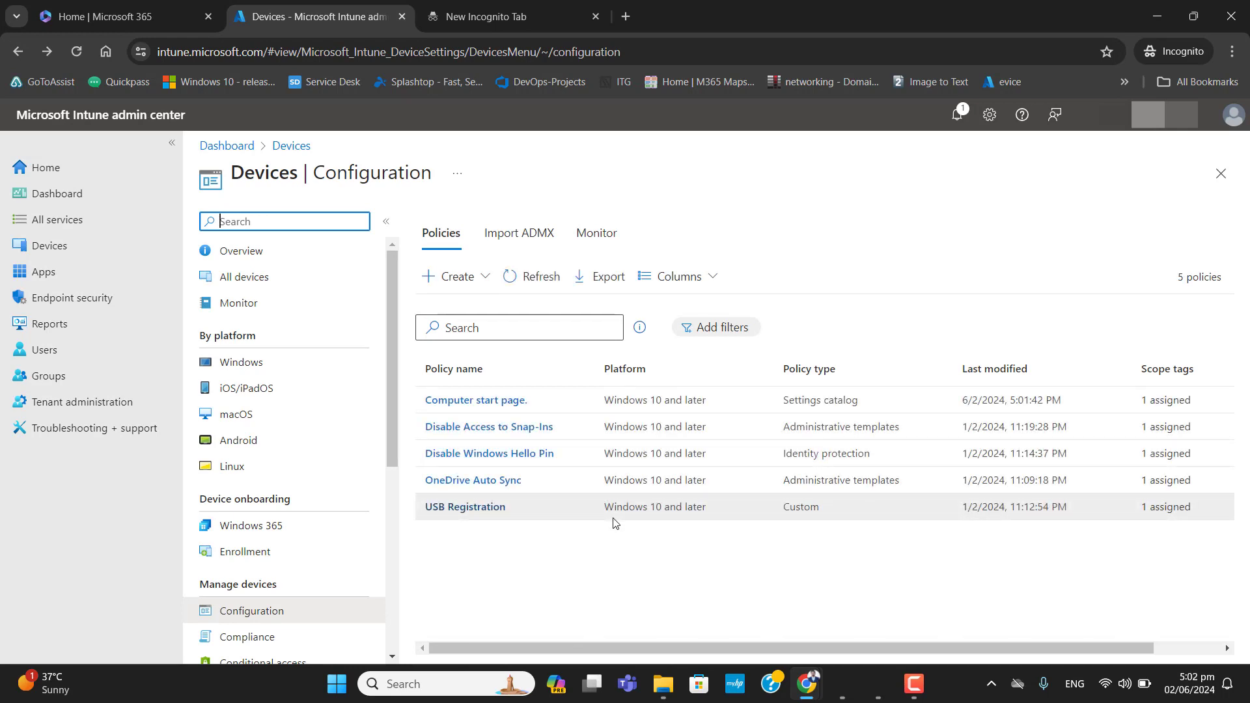
{"action": "left_click", "coordinate": [486, 486]}
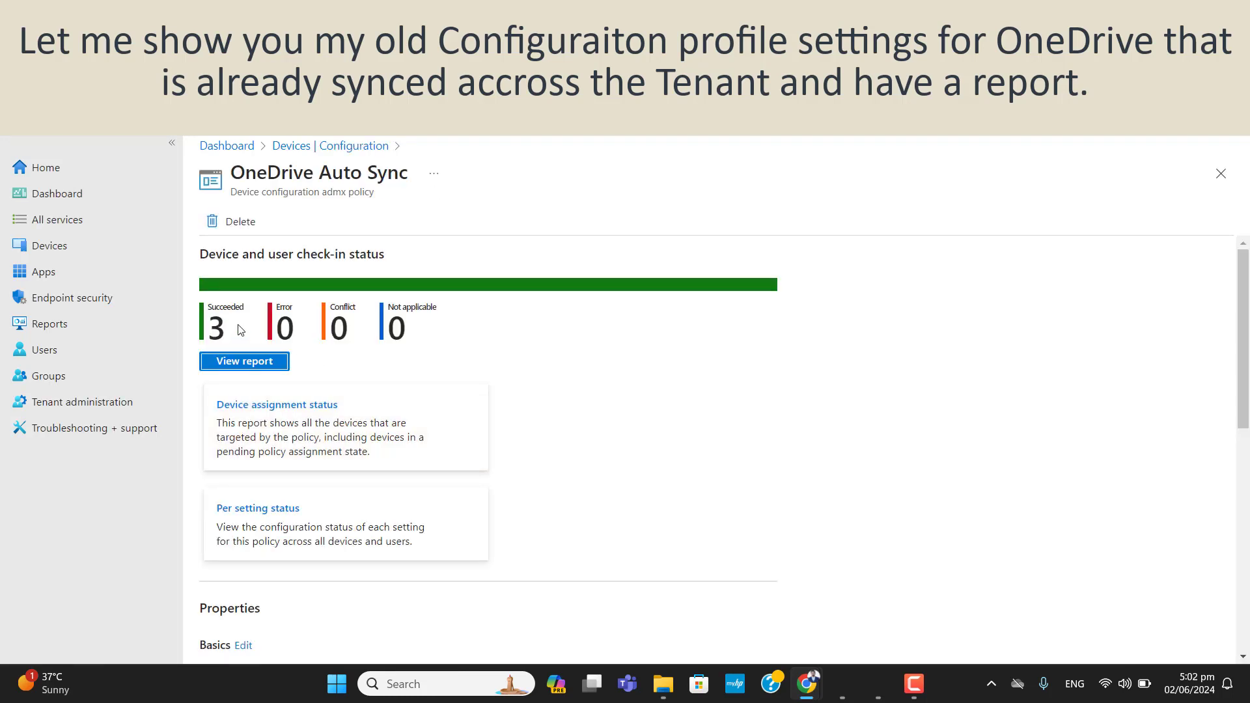
{"action": "left_click_drag", "start_coordinate": [205, 319], "coordinate": [225, 326]}
{"action": "left_click", "coordinate": [241, 323]}
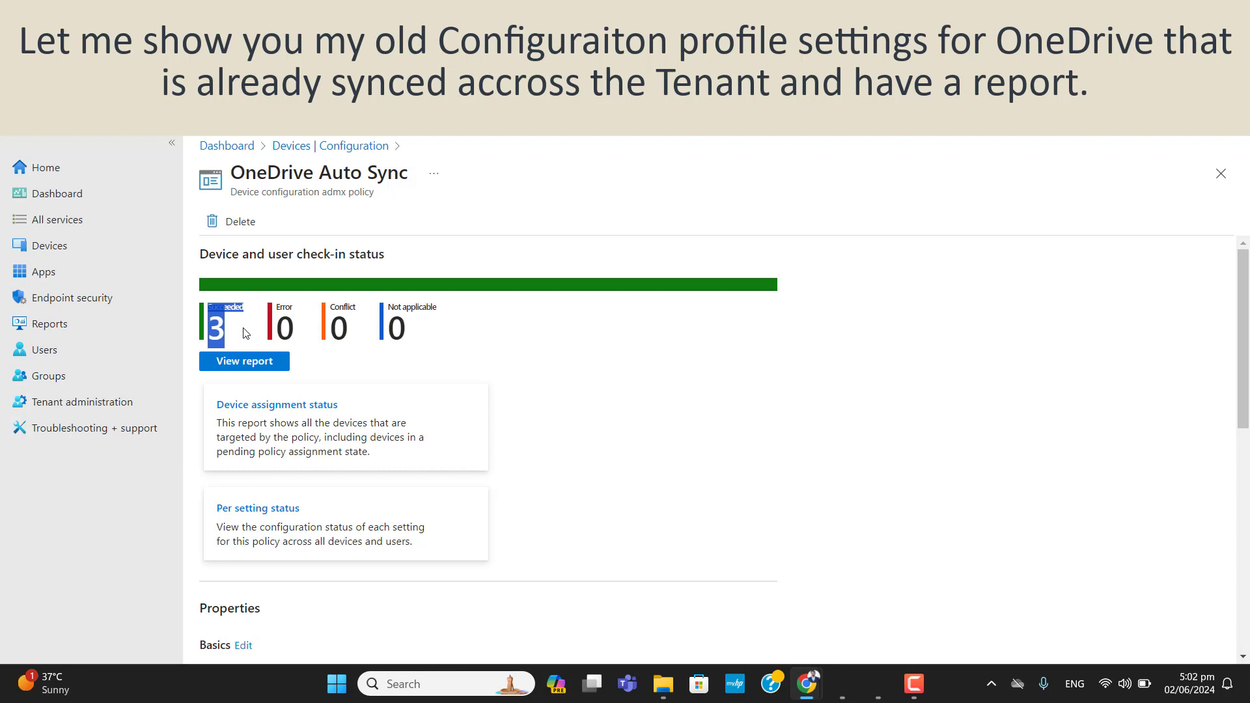
{"action": "left_click", "coordinate": [280, 337]}
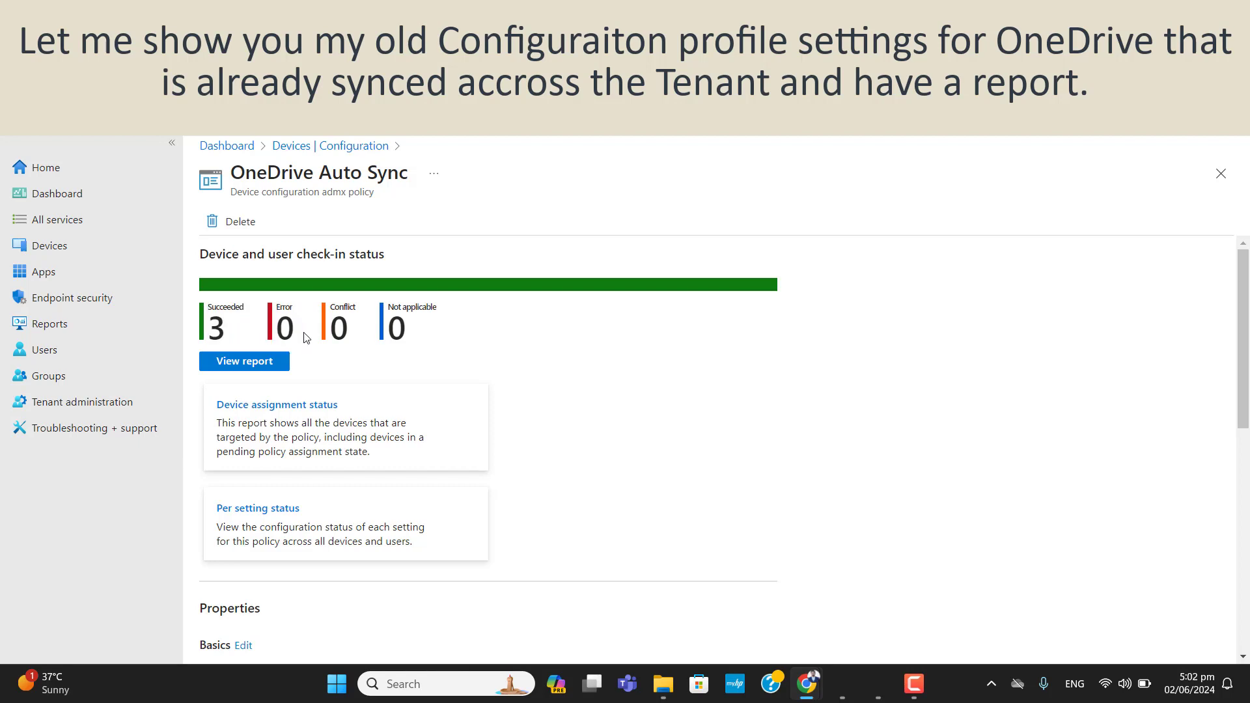
{"action": "left_click_drag", "start_coordinate": [232, 335], "coordinate": [197, 306]}
{"action": "left_click", "coordinate": [366, 339]}
{"action": "left_click_drag", "start_coordinate": [232, 168], "coordinate": [411, 181]}
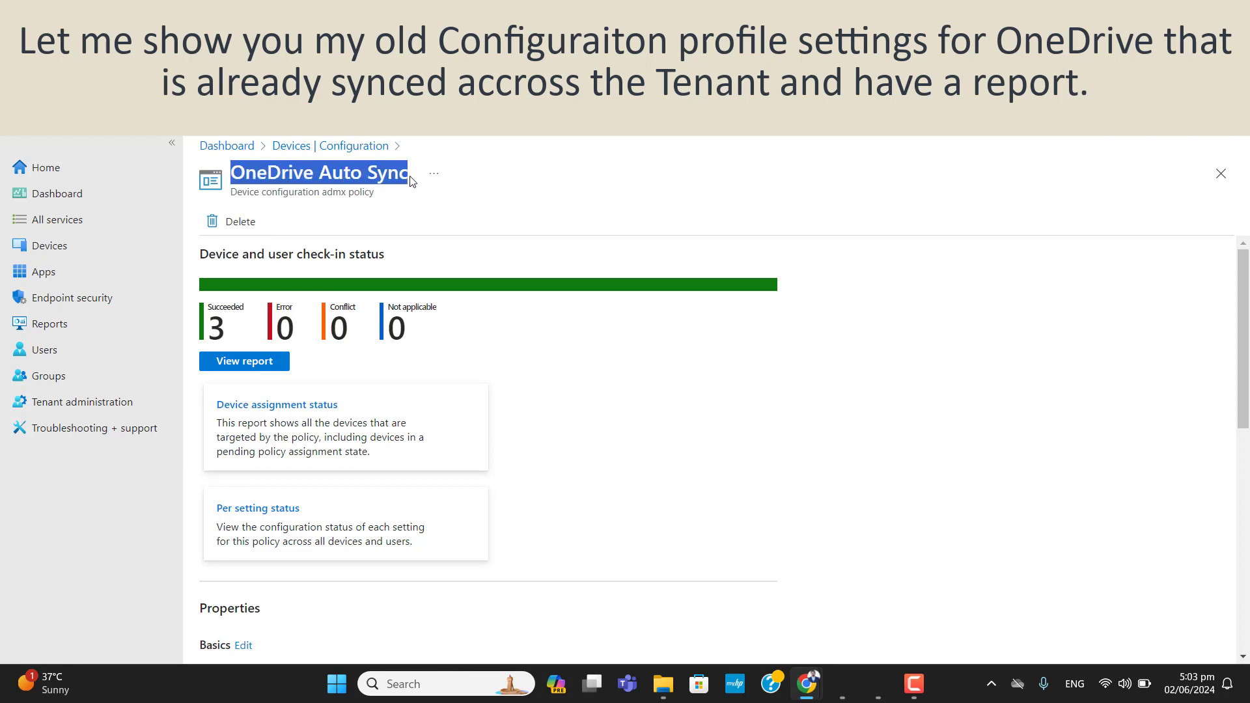
{"action": "left_click", "coordinate": [239, 363]}
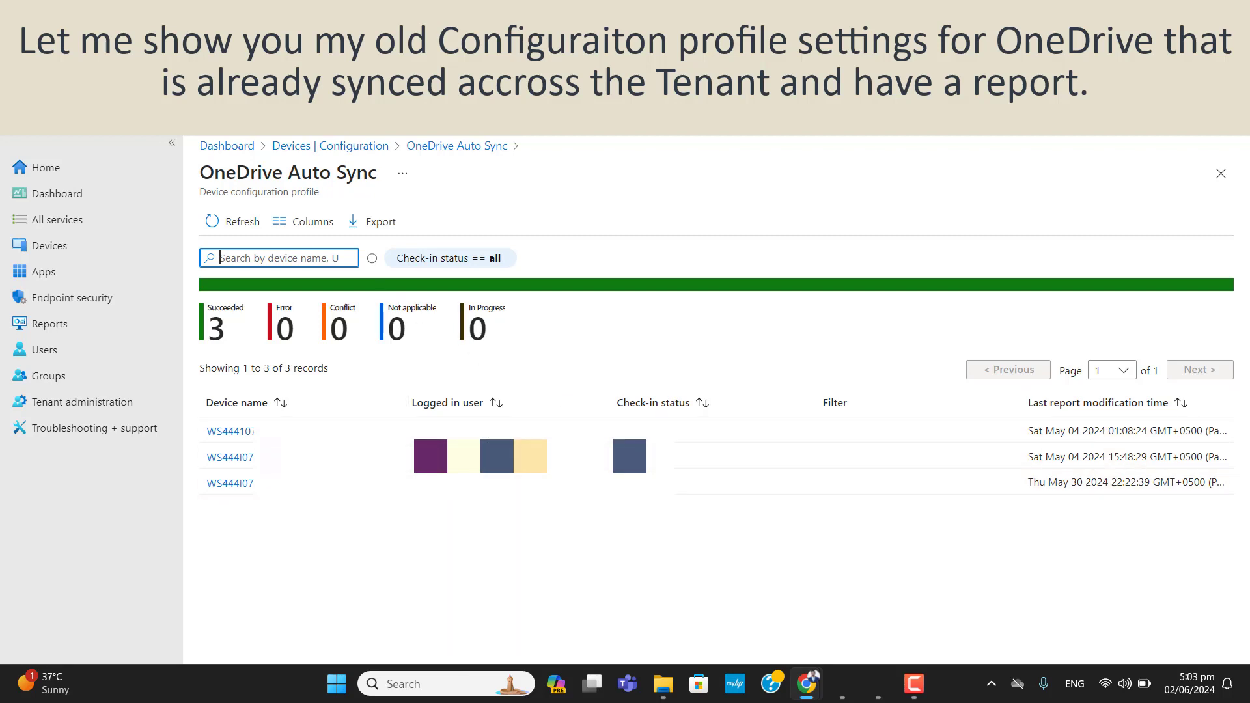
- Return to the Devices Configuration policy list
{"action": "key", "text": "alt+Left"}
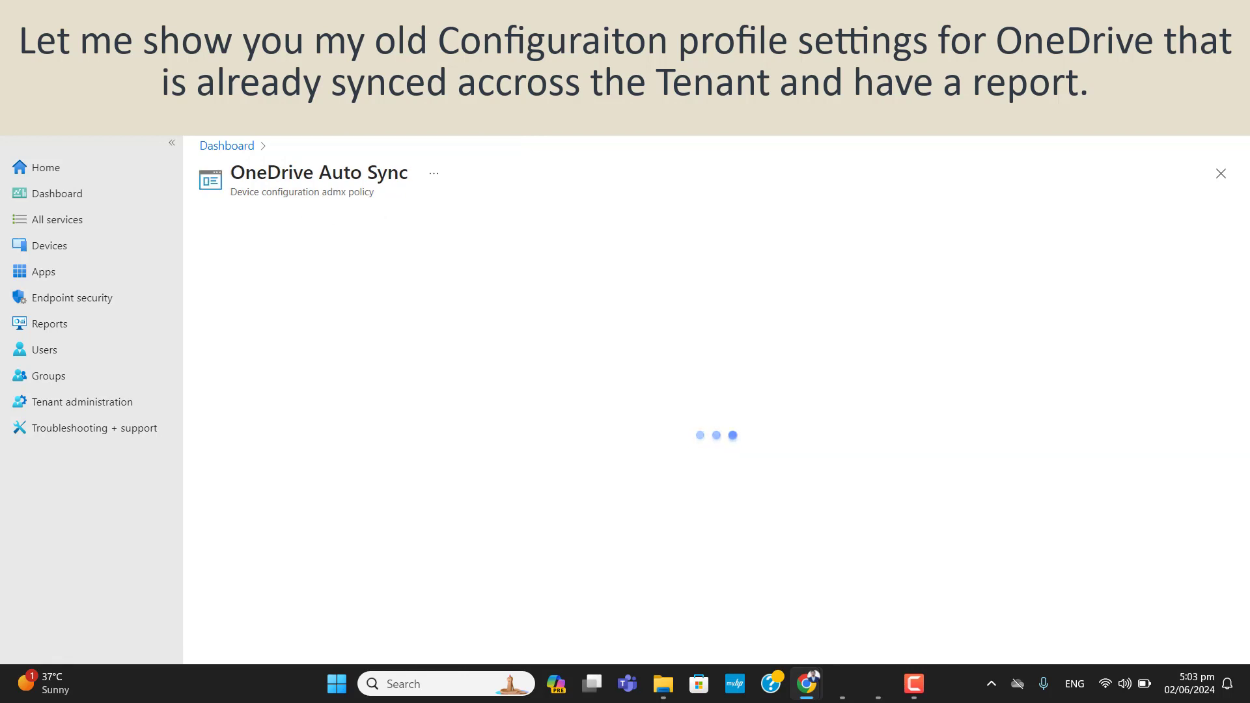
{"action": "key", "text": "alt+Left"}
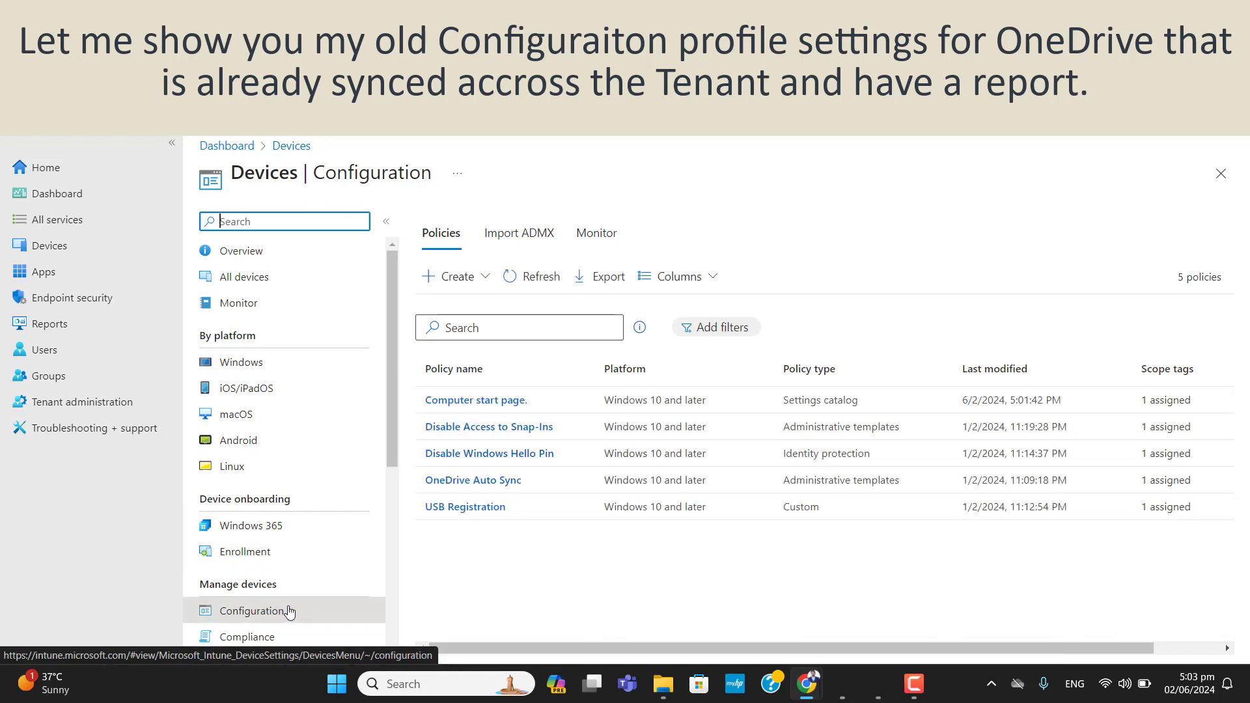
{"action": "scroll", "coordinate": [391, 443], "scroll_direction": "down", "scroll_amount": 1}
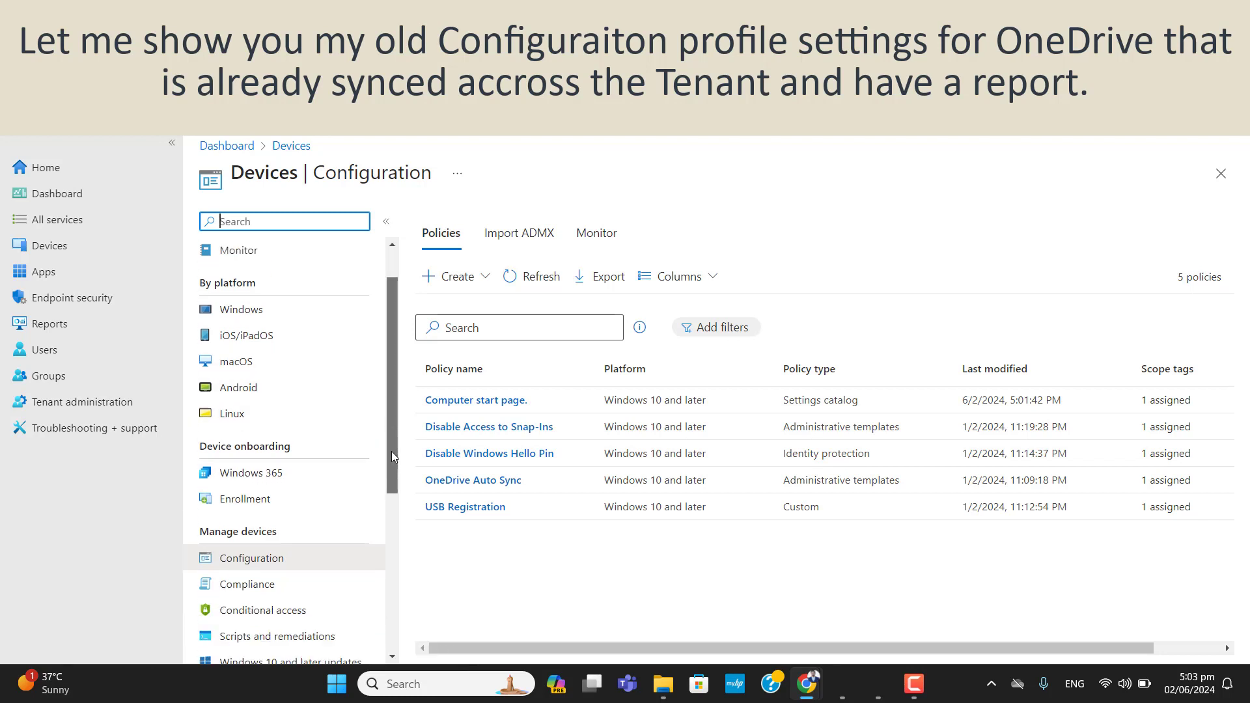